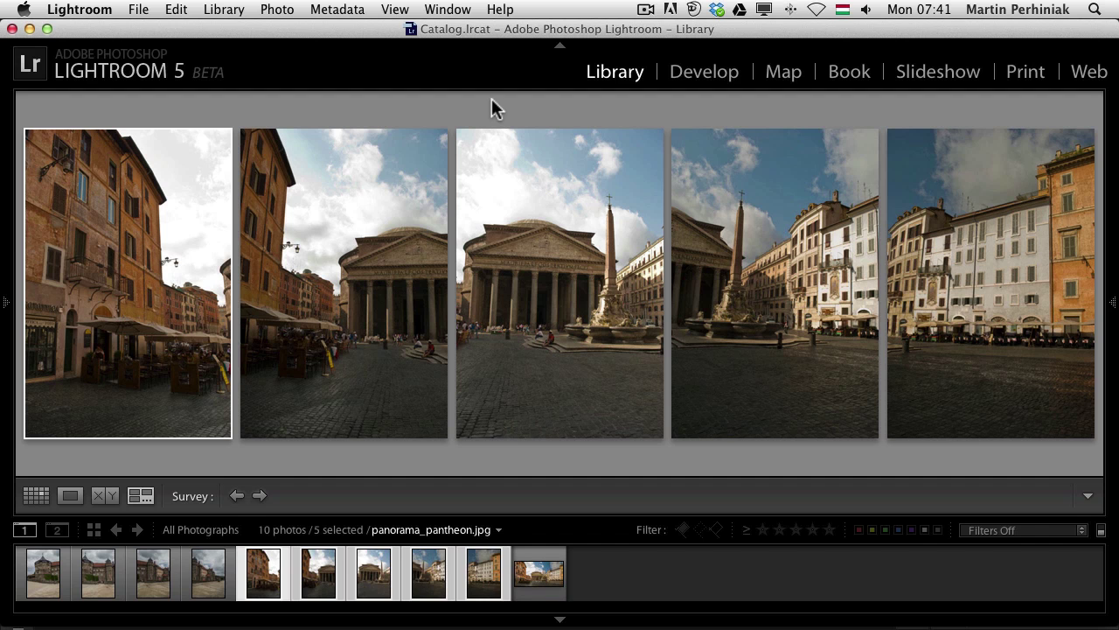
# - Select the stitched panorama_pantheon_jpeg.psd thumbnail so it appears alone in the Library
pyautogui.click(535, 578)
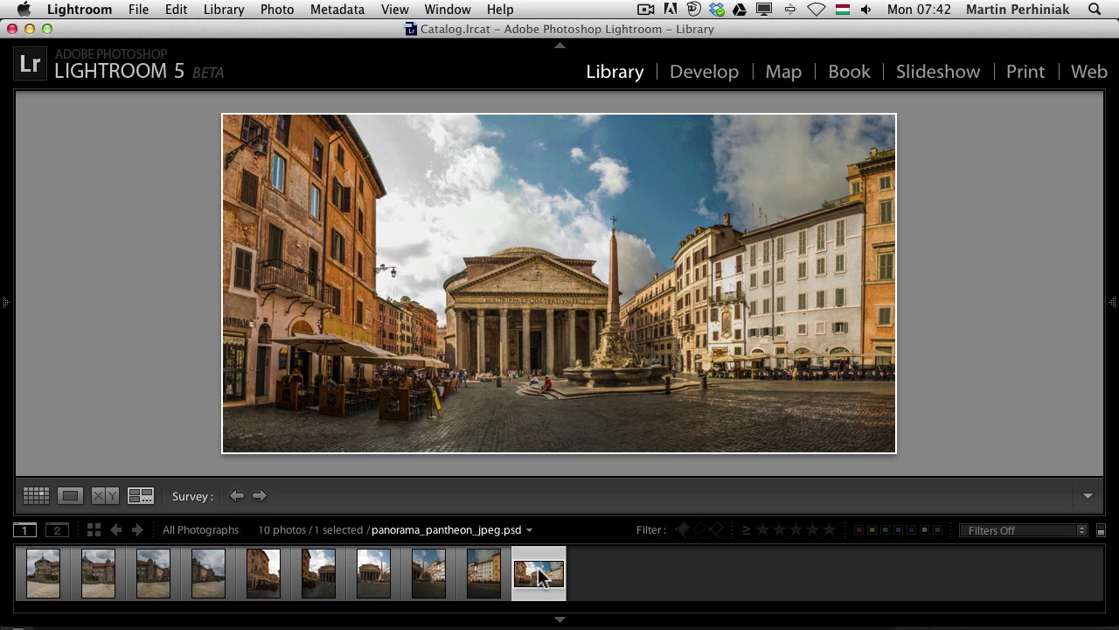
# - Select all five Pantheon source frames and toggle the side panels to compare them in Survey view
pyautogui.click(261, 570)
pyautogui.keyDown('shift'); pyautogui.click(486, 584); pyautogui.keyUp('shift')
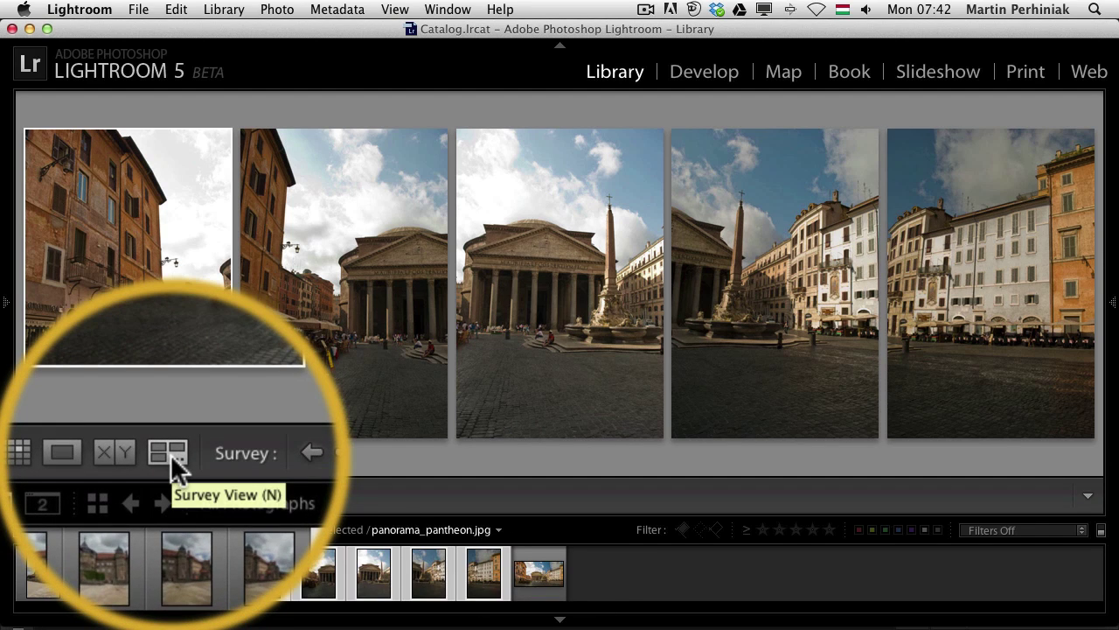
pyautogui.press('Tab')
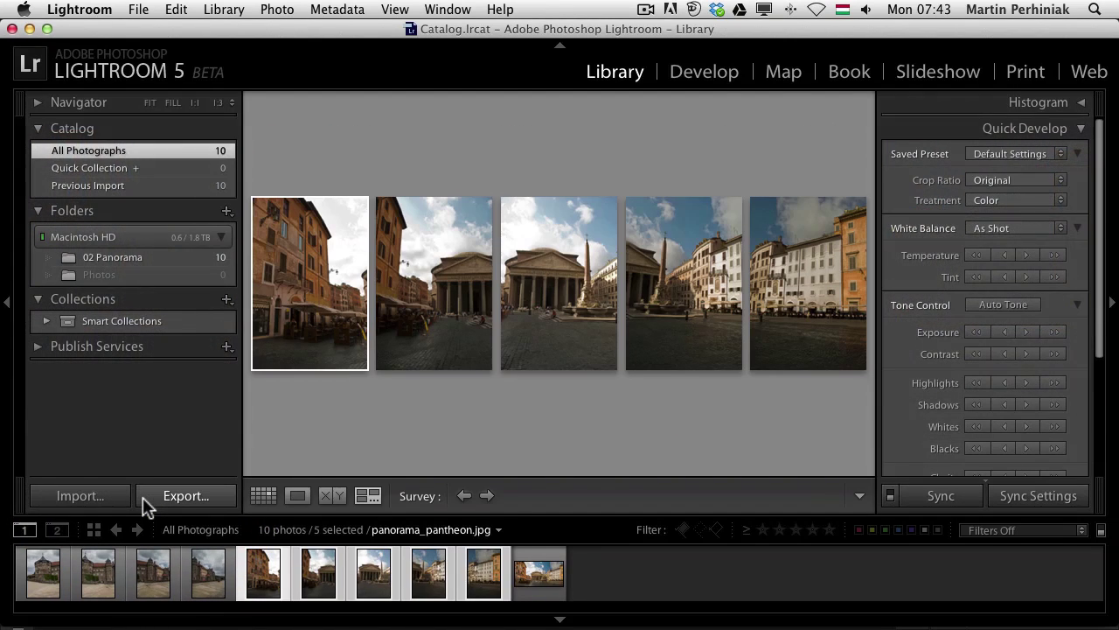
pyautogui.press('Tab')
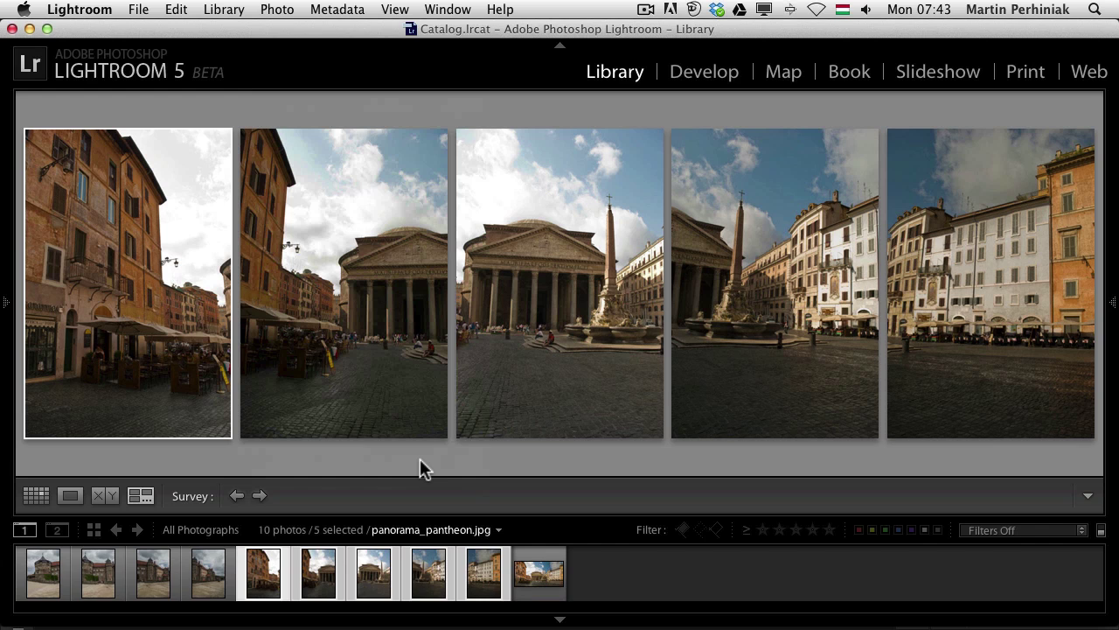
# - Send the five source photos to Photoshop with Photo > Edit In > Merge to Panorama
pyautogui.click(278, 9)
pyautogui.moveTo(383, 138)
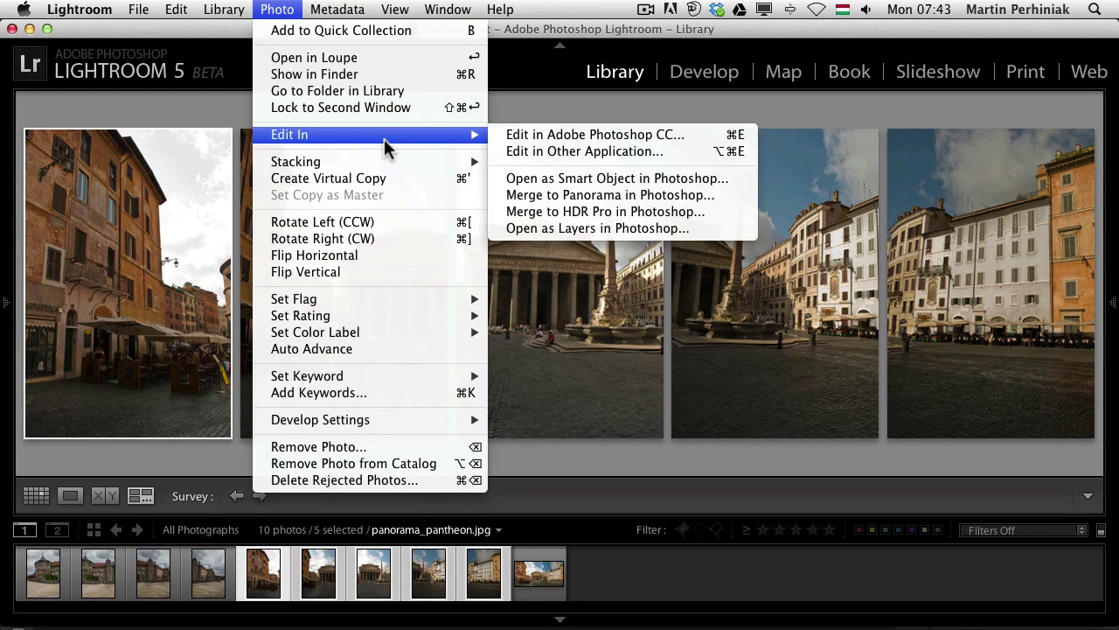
pyautogui.click(572, 195)
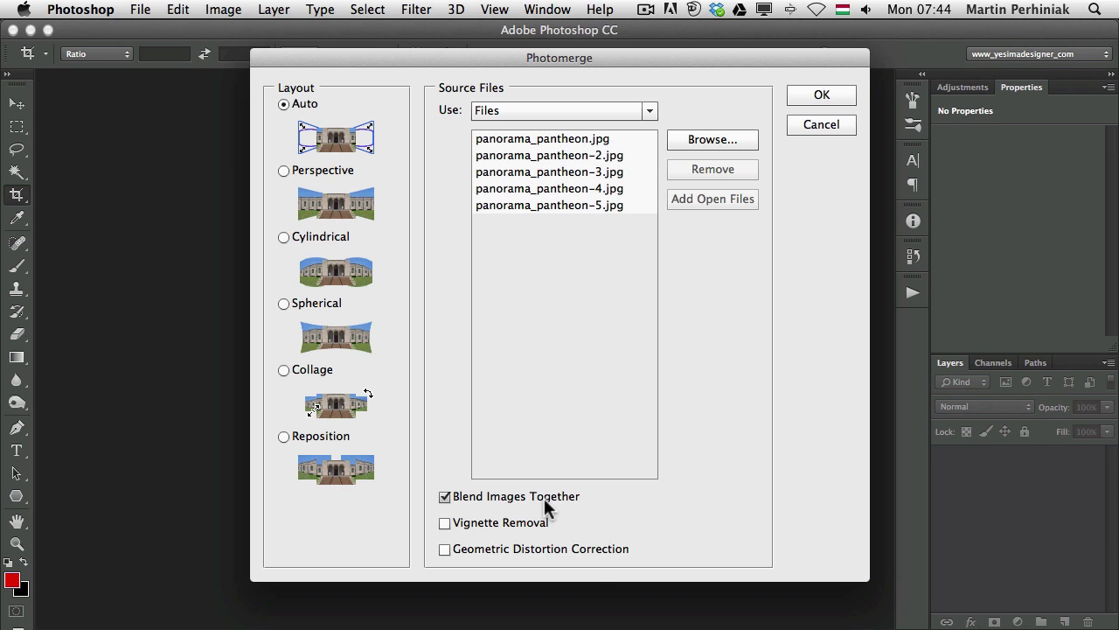
# - Enable Geometric Distortion Correction in Photomerge and nudge the dialog slightly left
pyautogui.click(484, 551)
pyautogui.moveTo(601, 62); pyautogui.dragTo(556, 59)
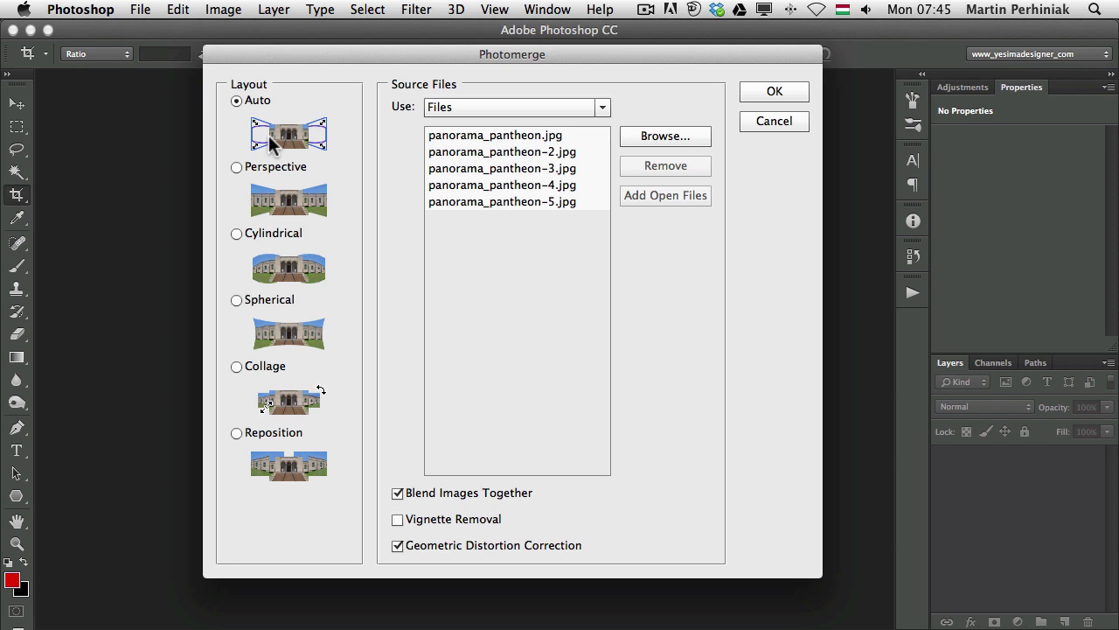
# - Run Photomerge with Auto layout and blending to build the five-layer Pantheon panorama
pyautogui.click(787, 93)
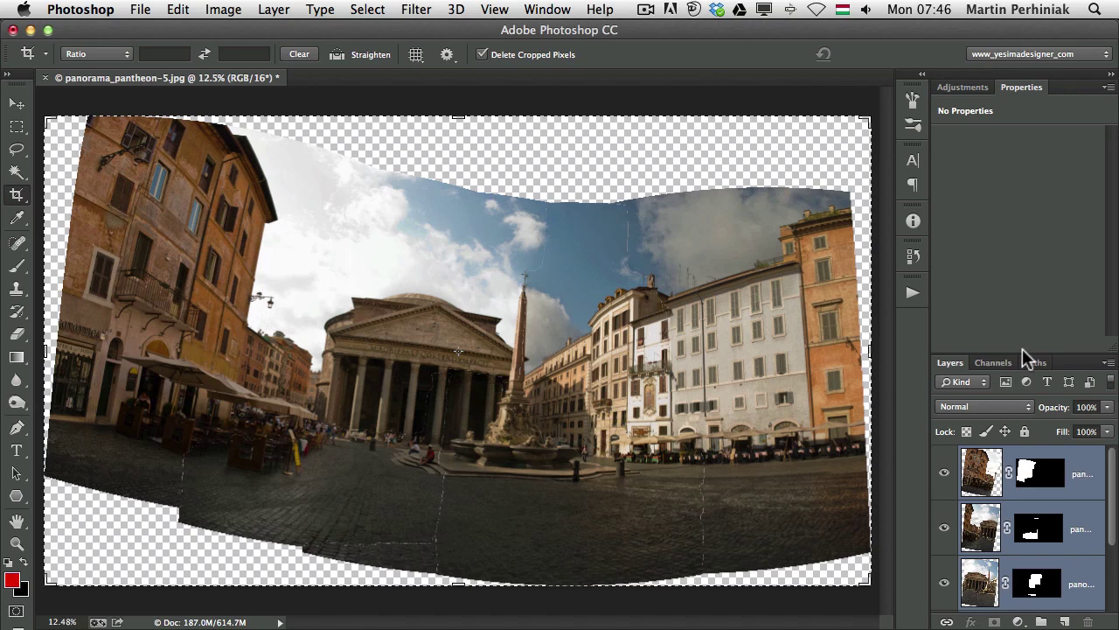
# - Expand the Layers list, collapse Properties, and inspect each panorama layer's mask
pyautogui.moveTo(1024, 354); pyautogui.dragTo(992, 116)
pyautogui.doubleClick(1011, 89)
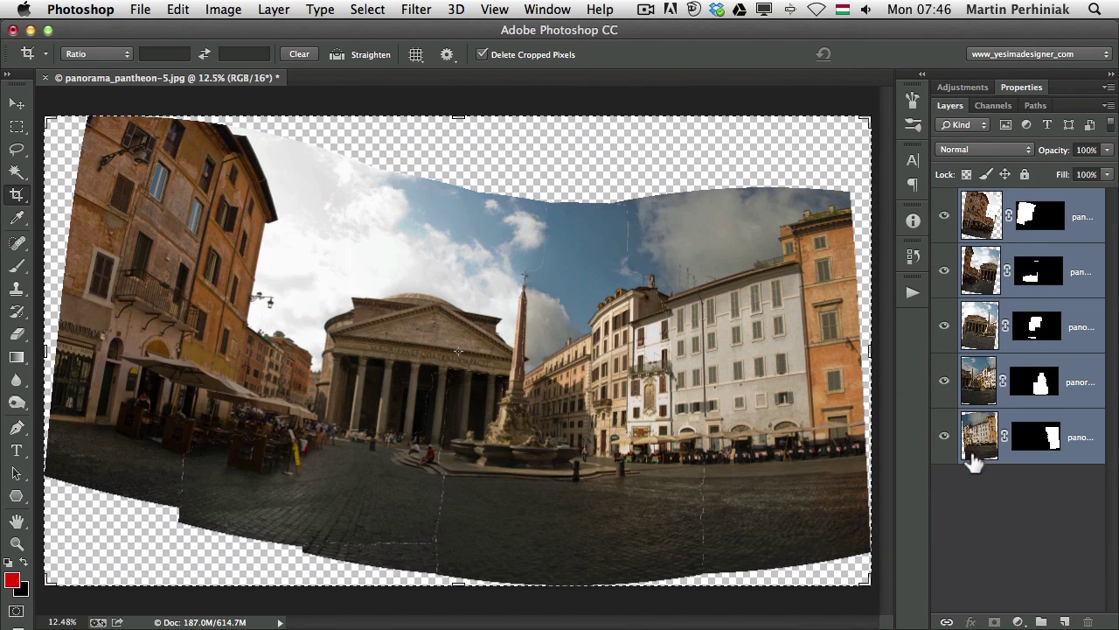
pyautogui.click(1036, 217)
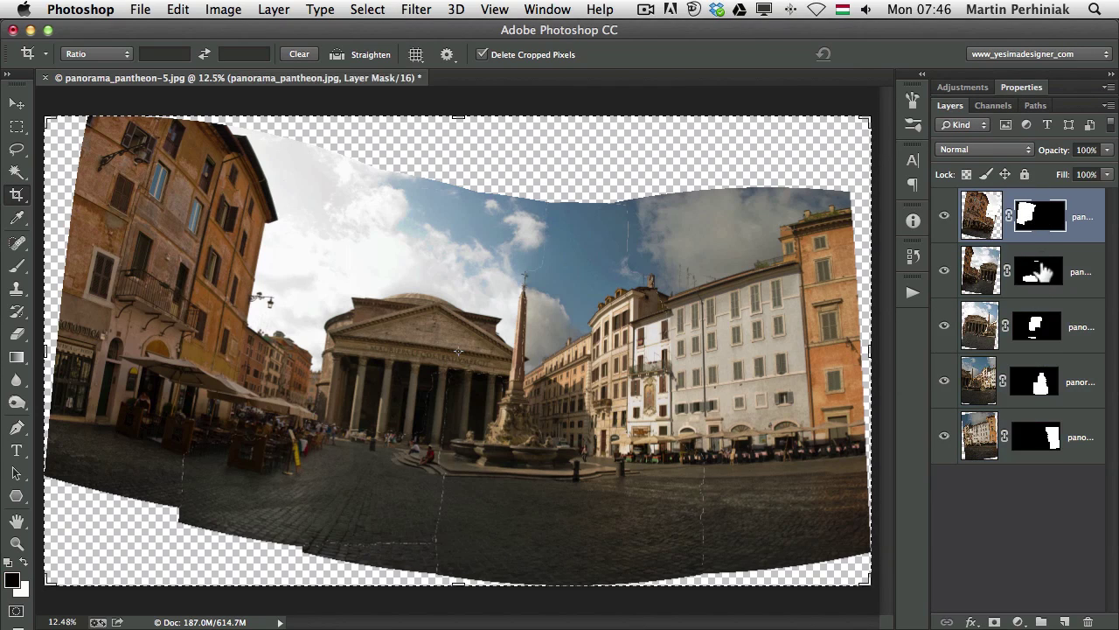
pyautogui.click(1037, 280)
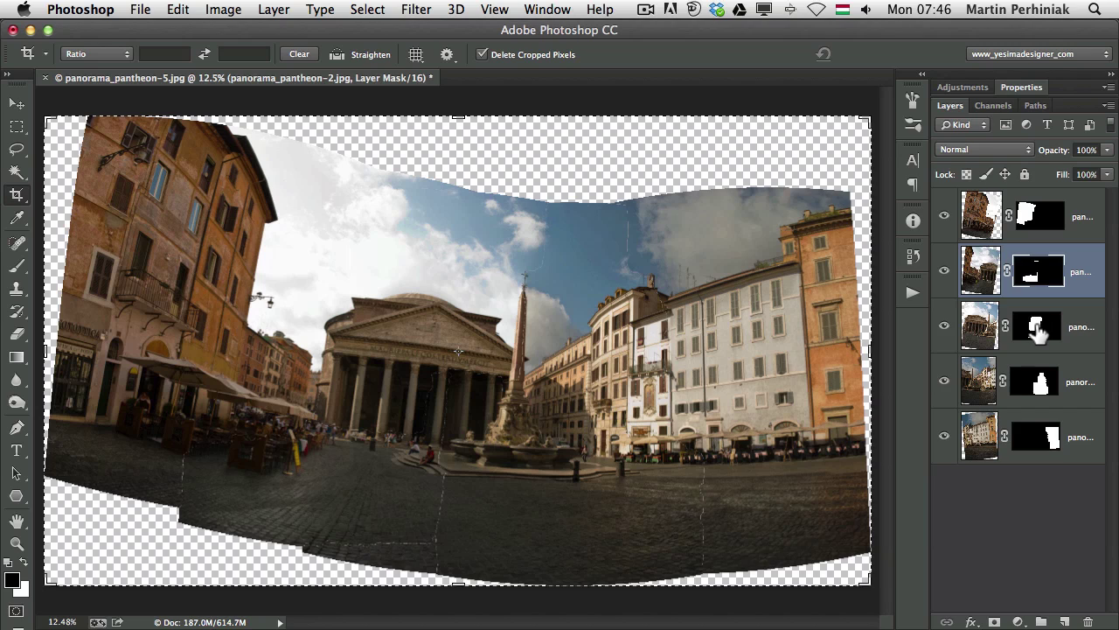
pyautogui.click(1038, 328)
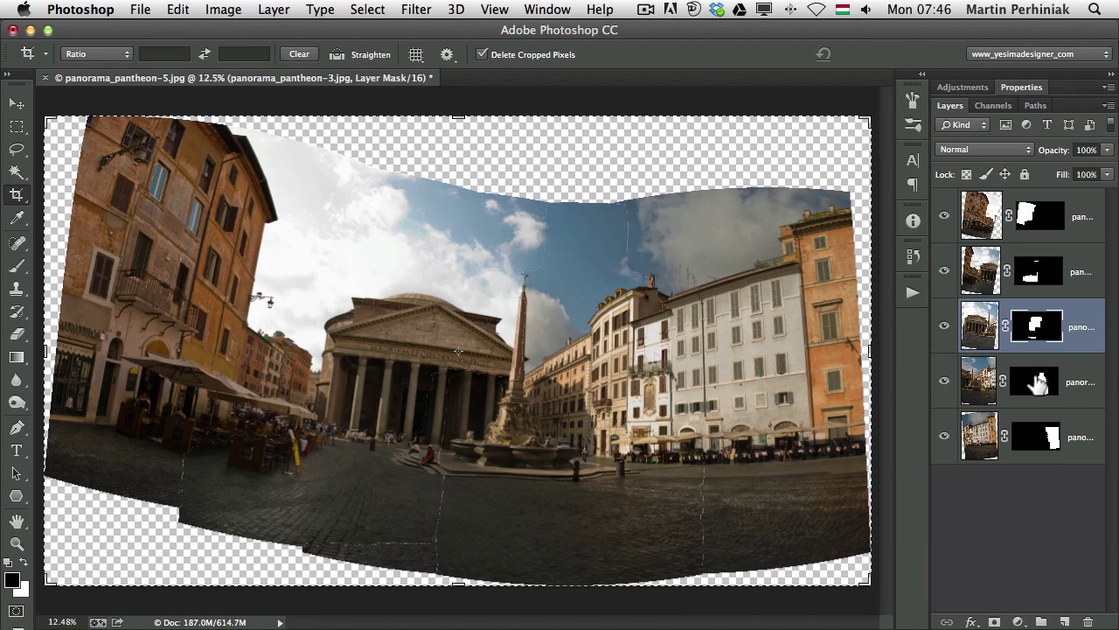
pyautogui.click(1039, 383)
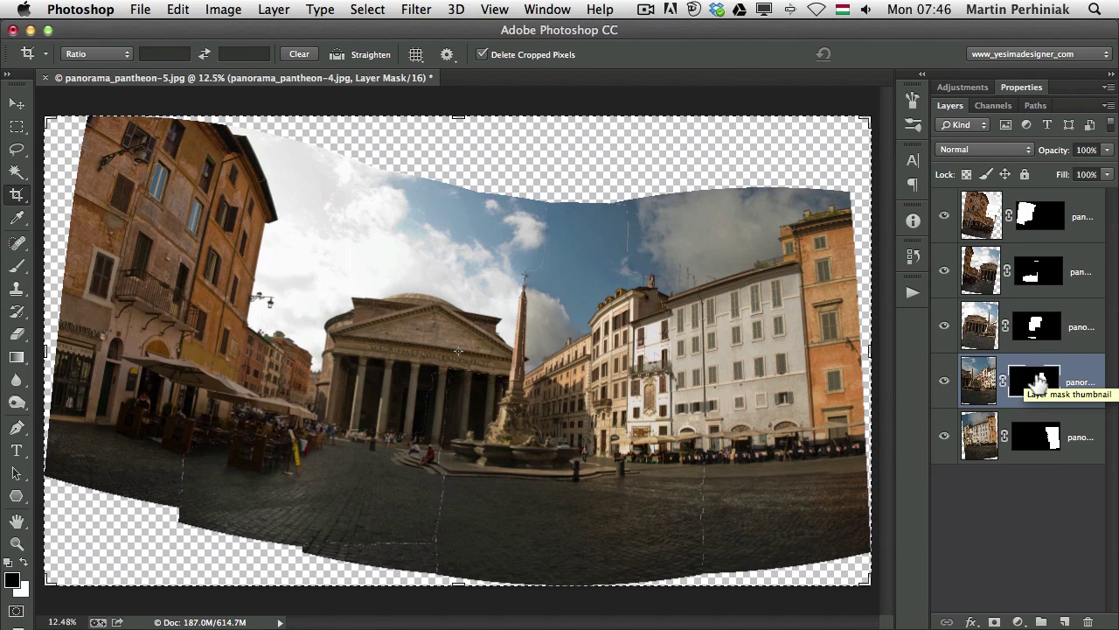
pyautogui.press('super+plus')
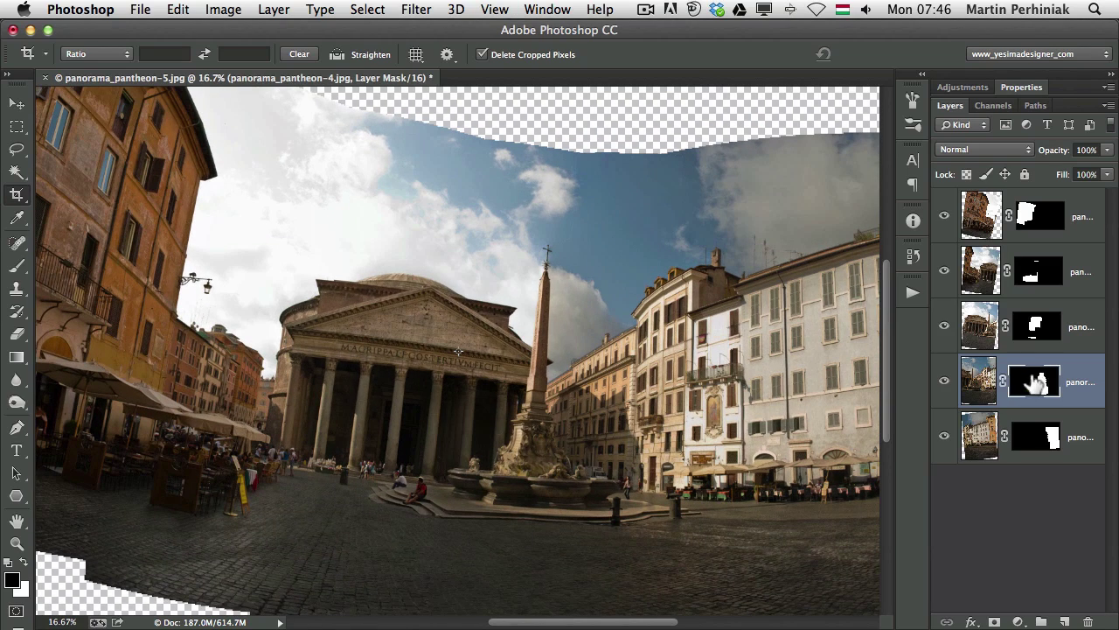
pyautogui.moveTo(208, 283); pyautogui.dragTo(463, 324)
pyautogui.press('super+minus')
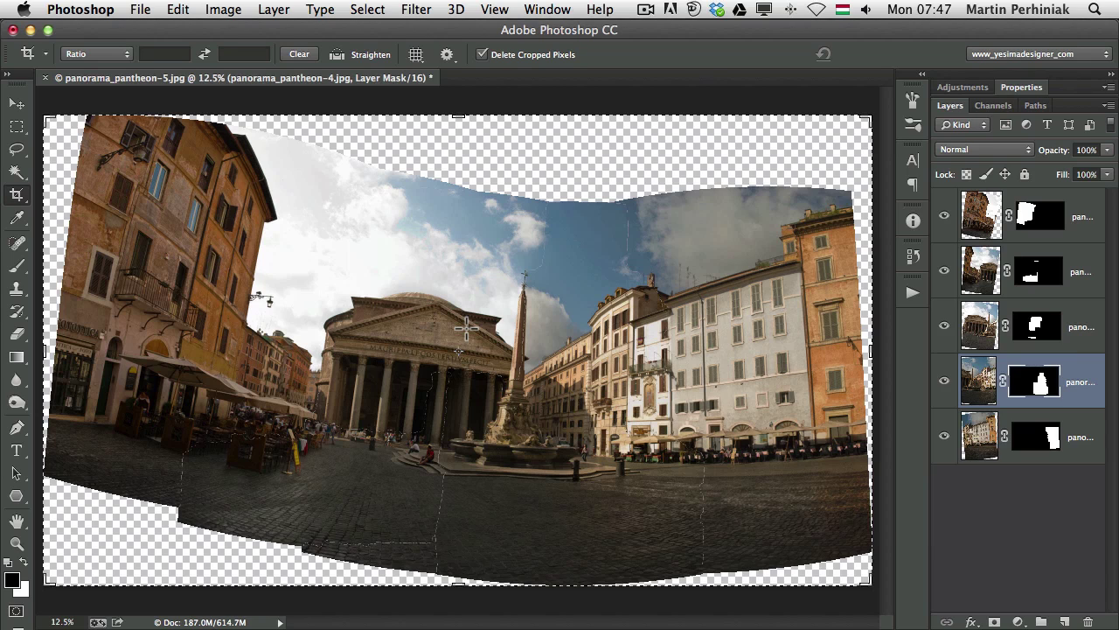
# - Merge all five panorama layers into one and open Filter > Adaptive Wide Angle
pyautogui.click(1067, 451)
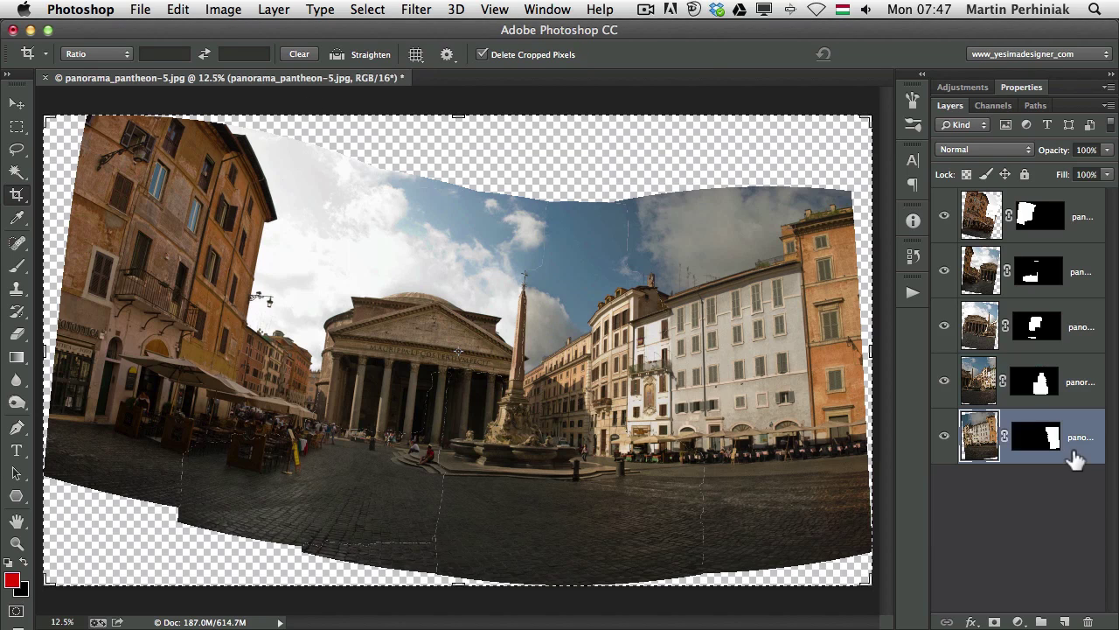
pyautogui.keyDown('shift'); pyautogui.click(1079, 213); pyautogui.keyUp('shift')
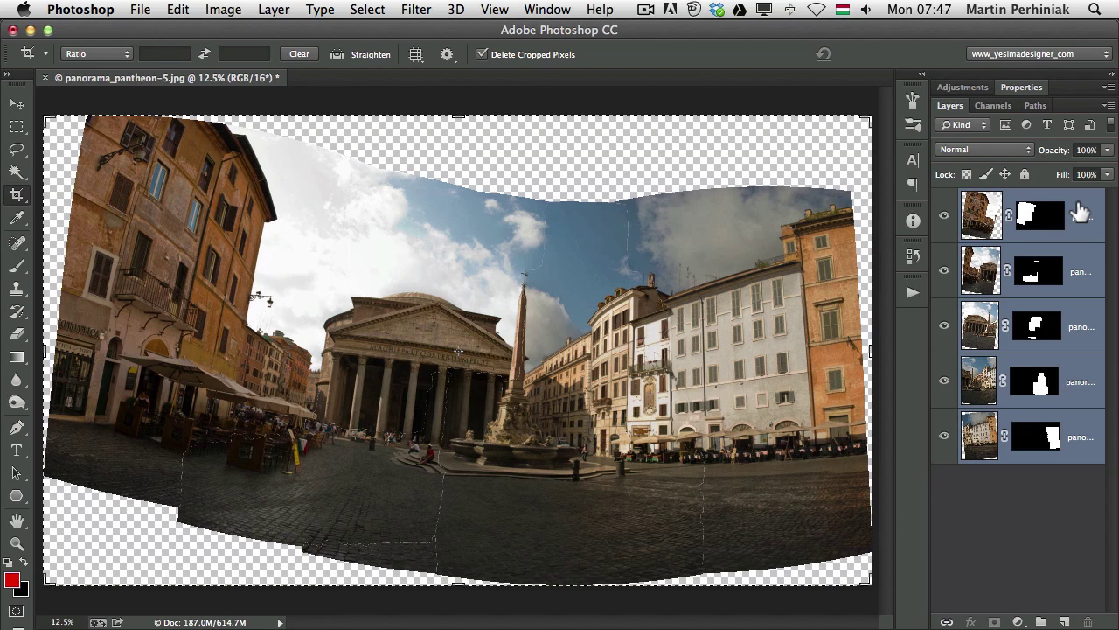
pyautogui.press('super+e')
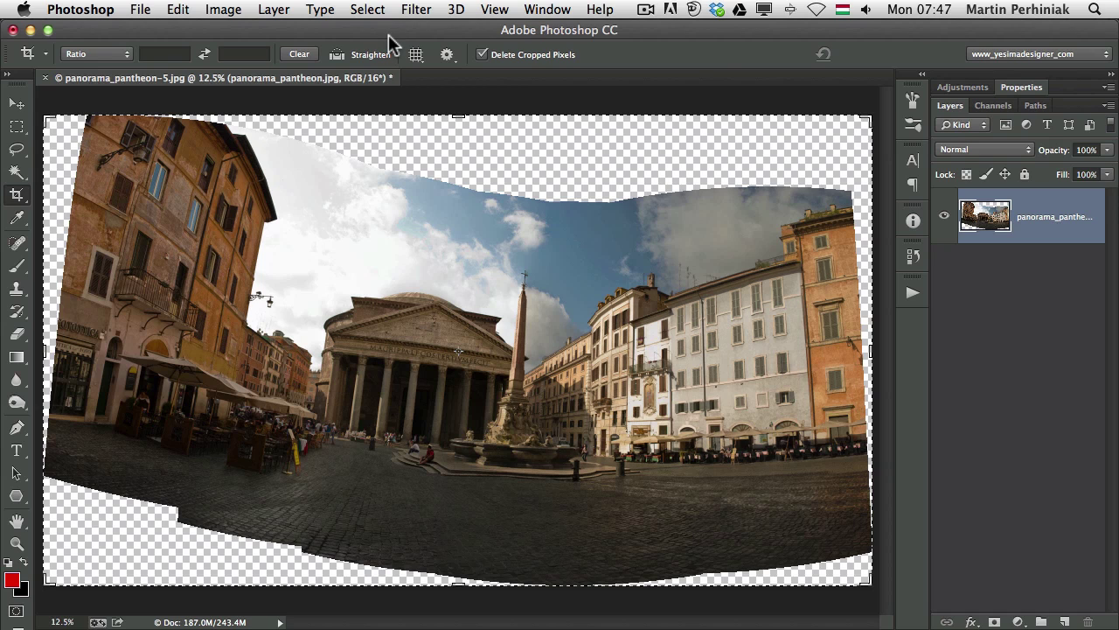
pyautogui.press('v')
pyautogui.click(415, 11)
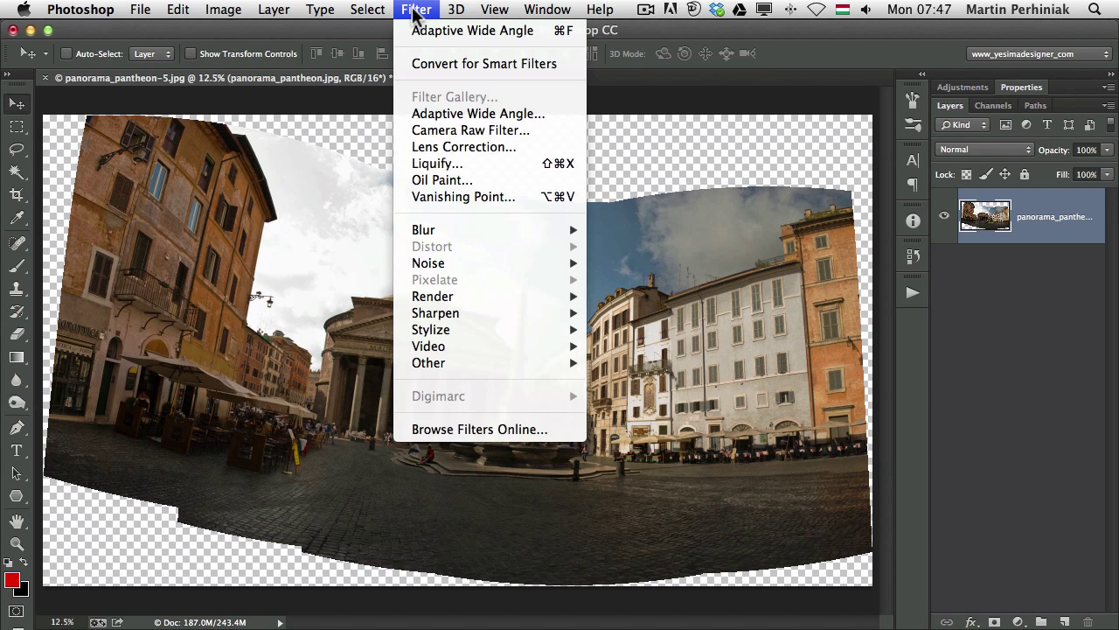
pyautogui.click(474, 113)
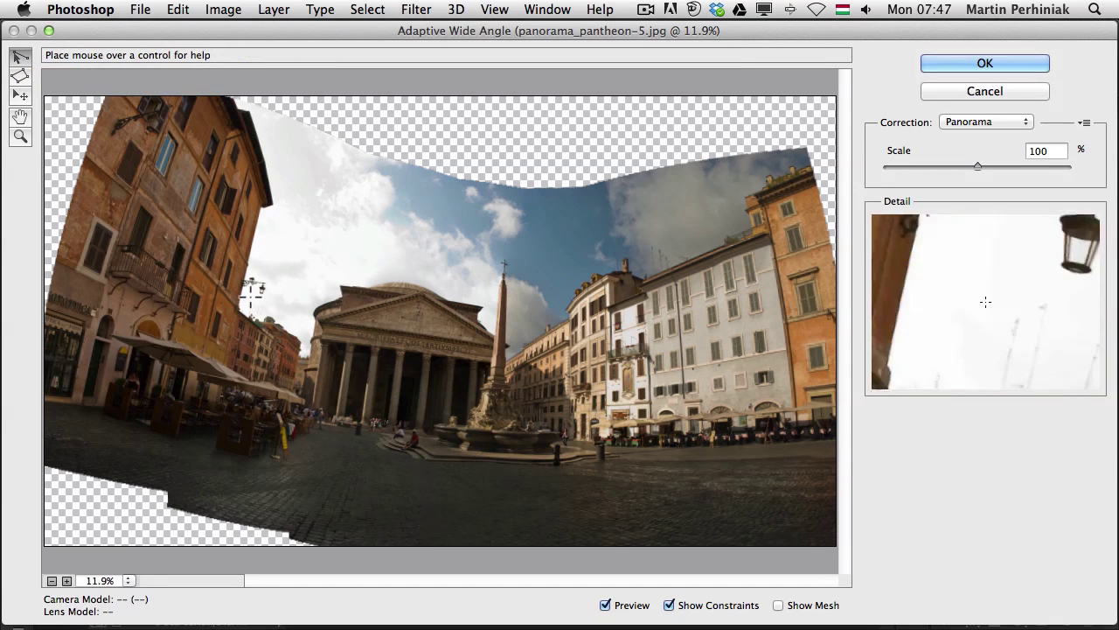
# - Add constraints along the pediment, obelisk and left café edge, levelling the pediment to 0°
pyautogui.click(323, 321)
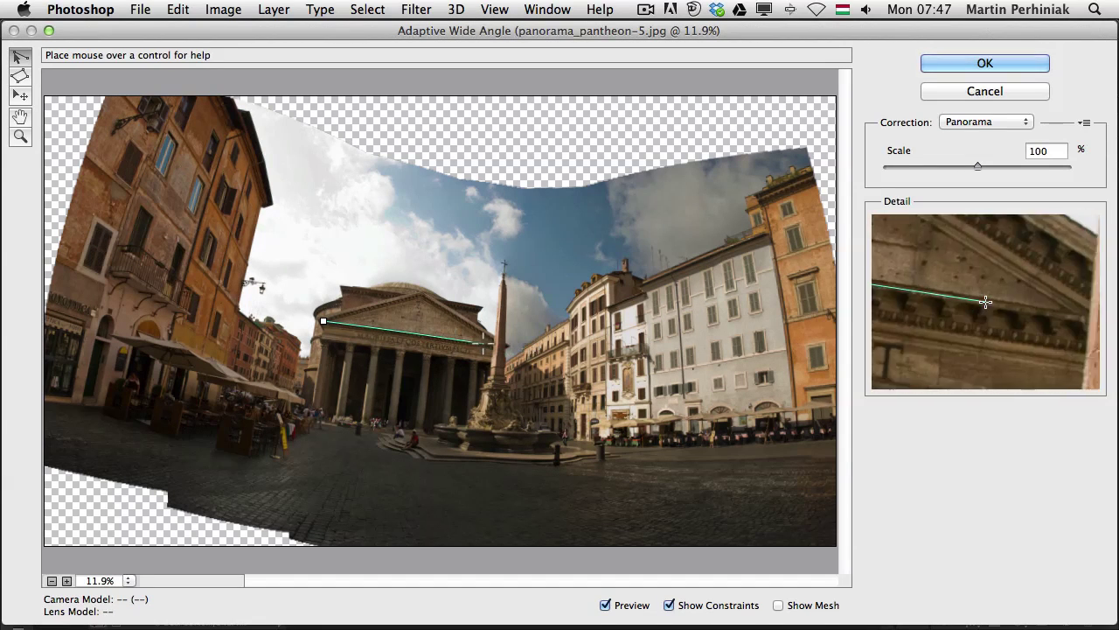
pyautogui.click(508, 349)
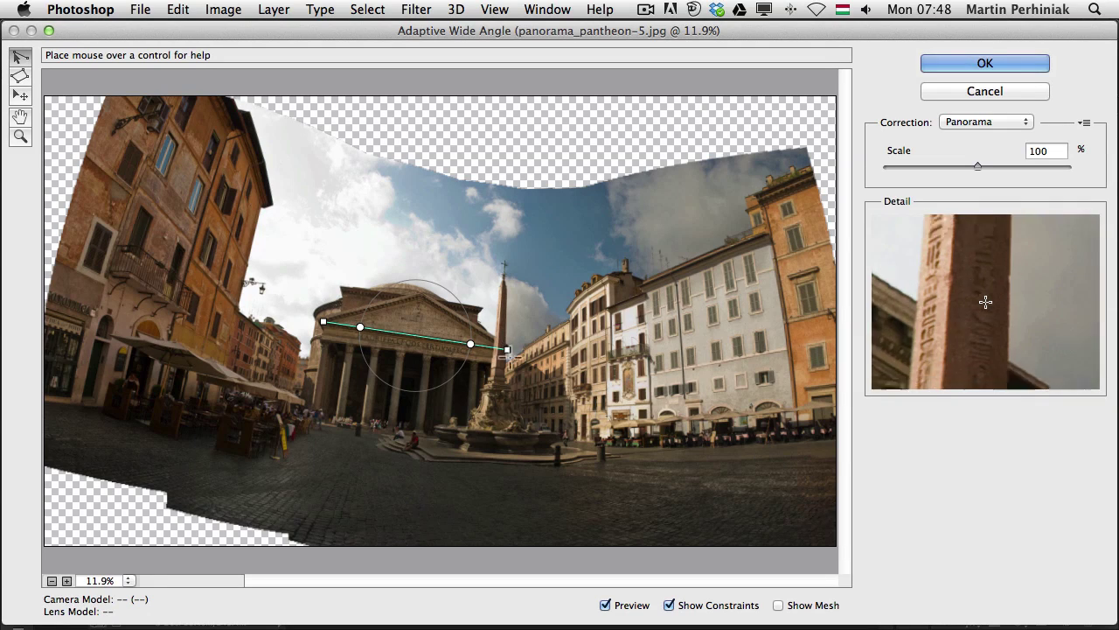
pyautogui.moveTo(493, 437)
pyautogui.mouseDown()
pyautogui.moveTo(505, 264)
pyautogui.moveTo(505, 282)
pyautogui.mouseUp()
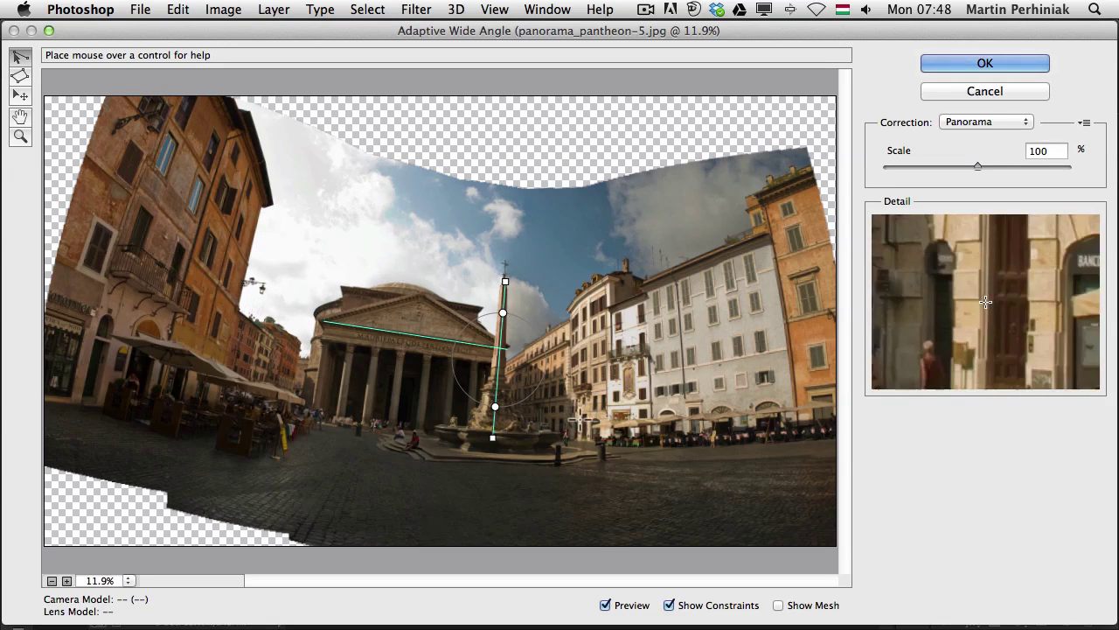
pyautogui.click(53, 400)
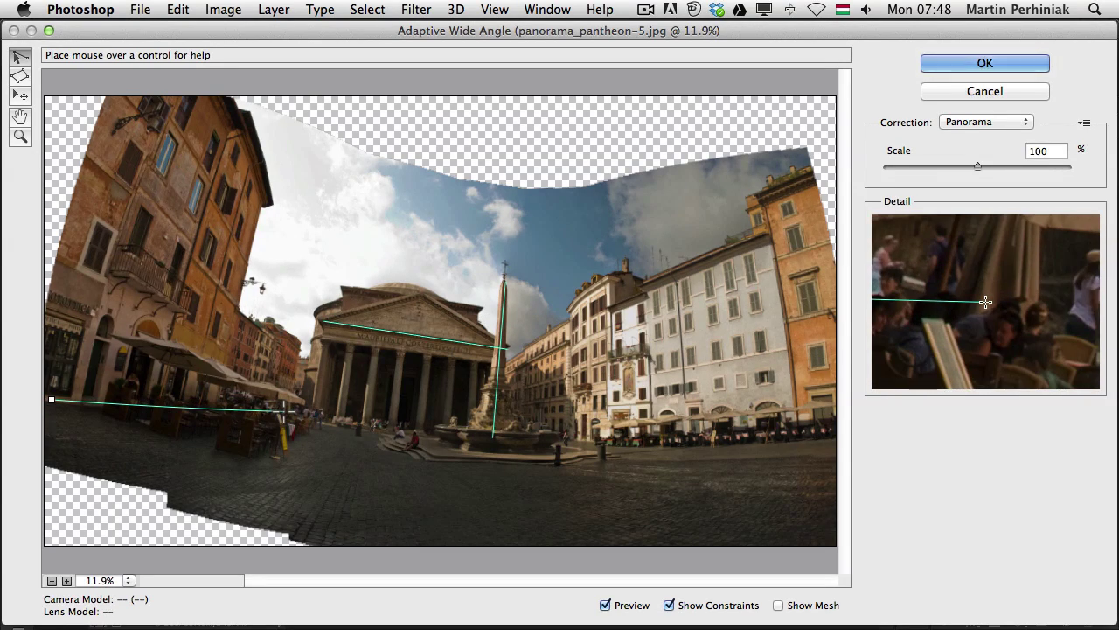
pyautogui.click(283, 410)
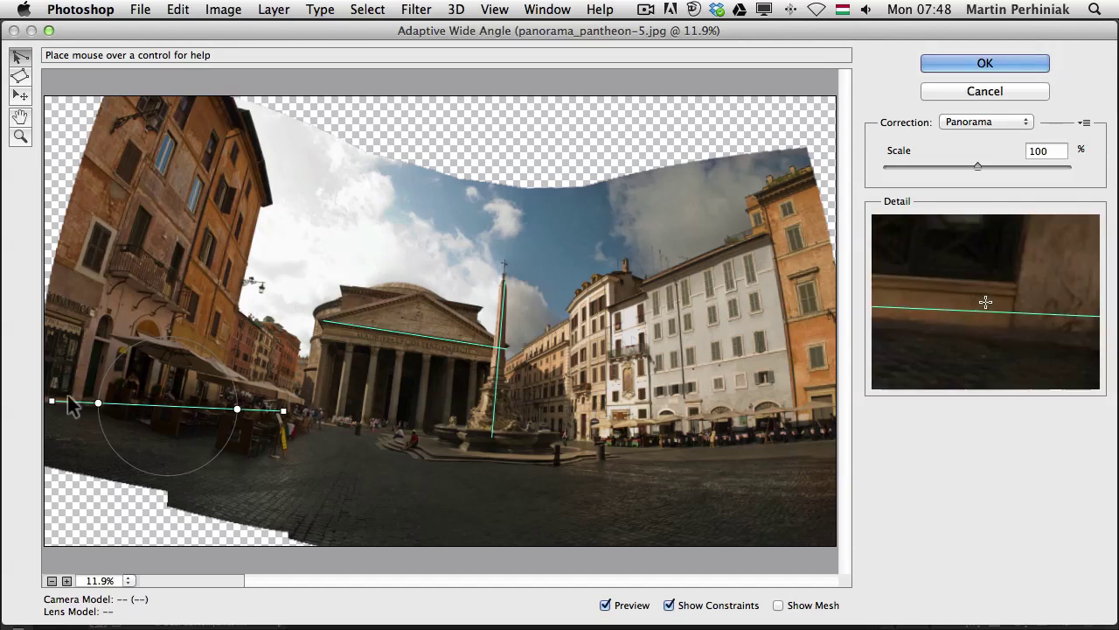
pyautogui.click(417, 341)
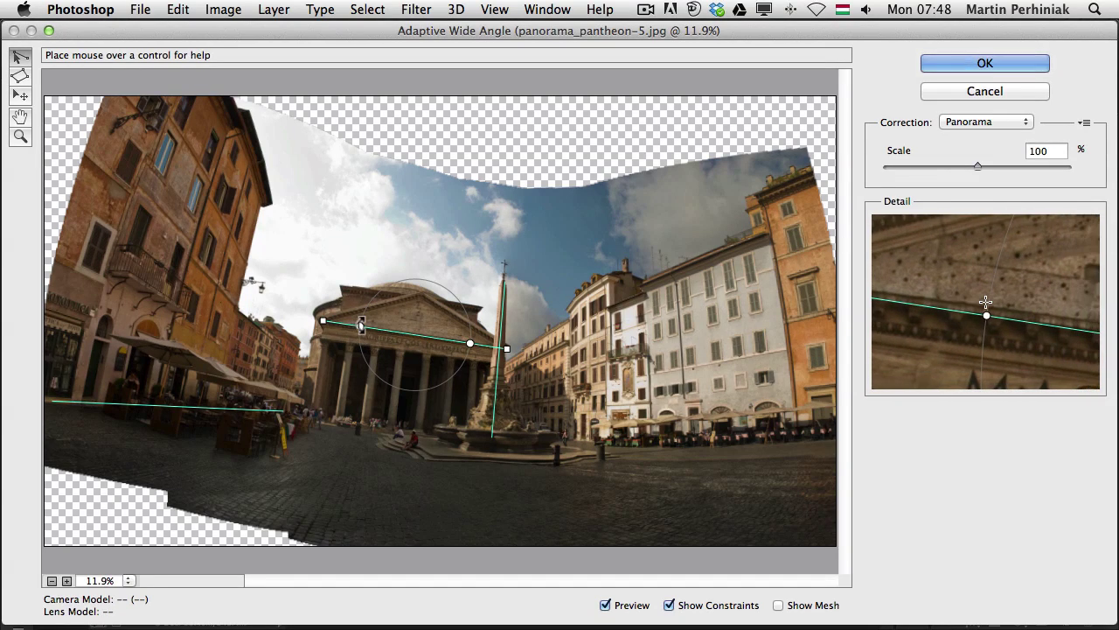
pyautogui.moveTo(362, 326); pyautogui.dragTo(359, 336)
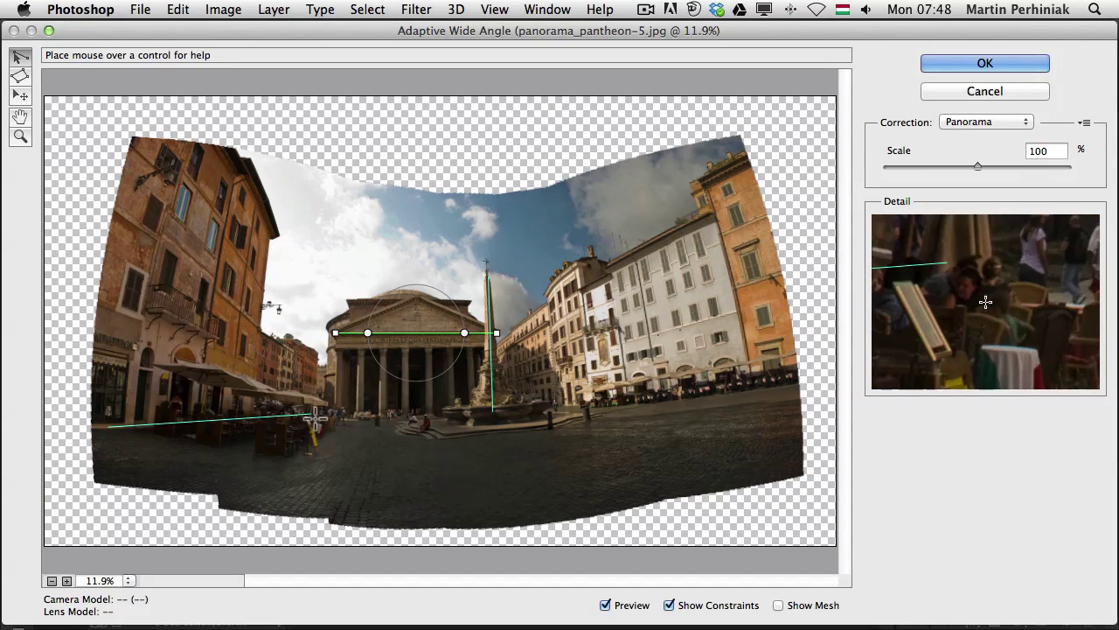
# - Add a constraint along the right-side cafés and rotate it to horizontal
pyautogui.click(513, 398)
pyautogui.click(790, 375)
pyautogui.moveTo(516, 395); pyautogui.dragTo(524, 404)
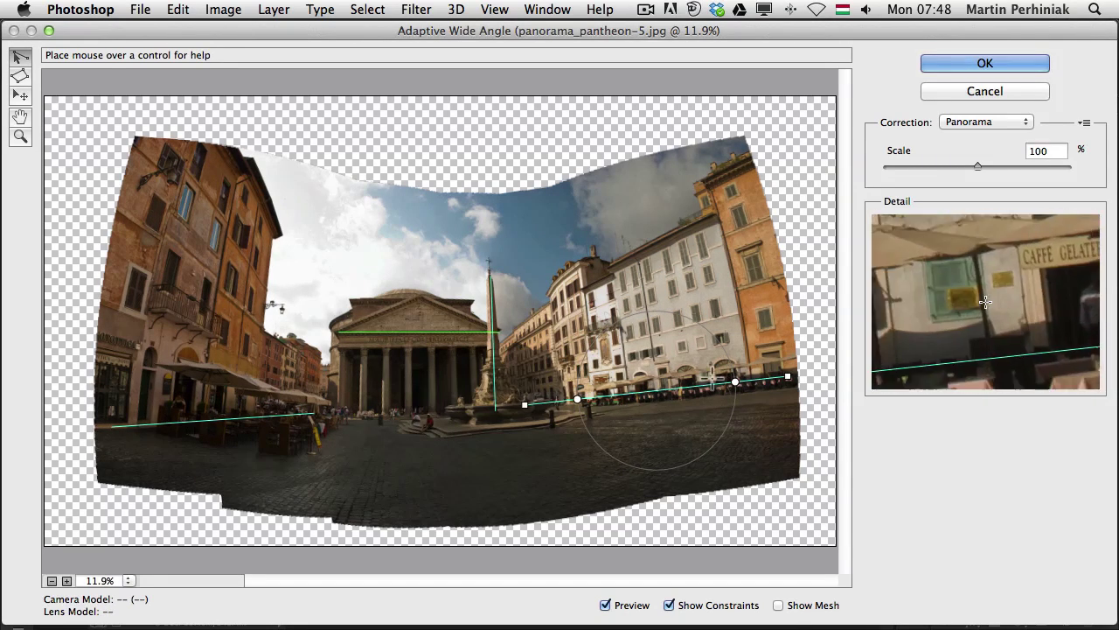
pyautogui.moveTo(734, 383); pyautogui.dragTo(731, 402)
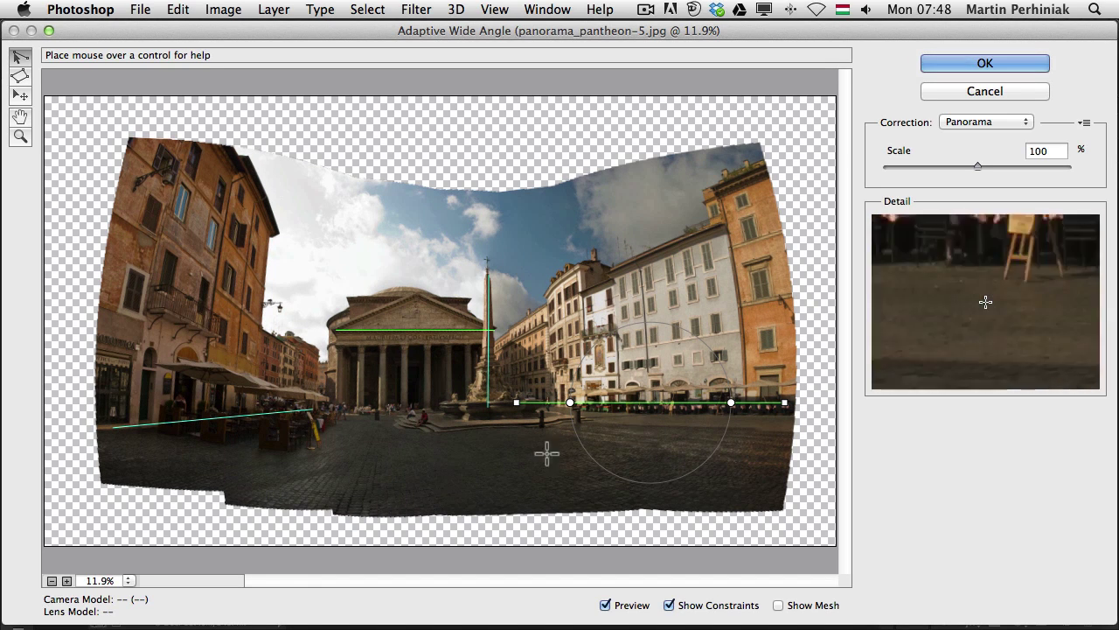
# - Adjust the left café constraint's endpoint and re-level the pediment constraint
pyautogui.click(119, 433)
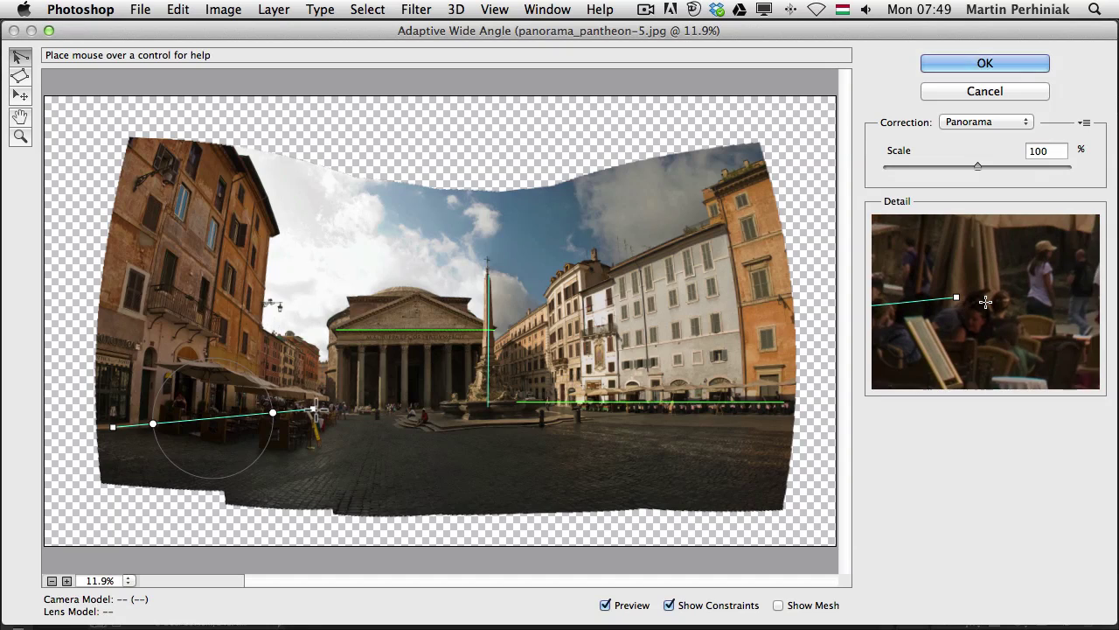
pyautogui.moveTo(312, 407); pyautogui.dragTo(310, 404)
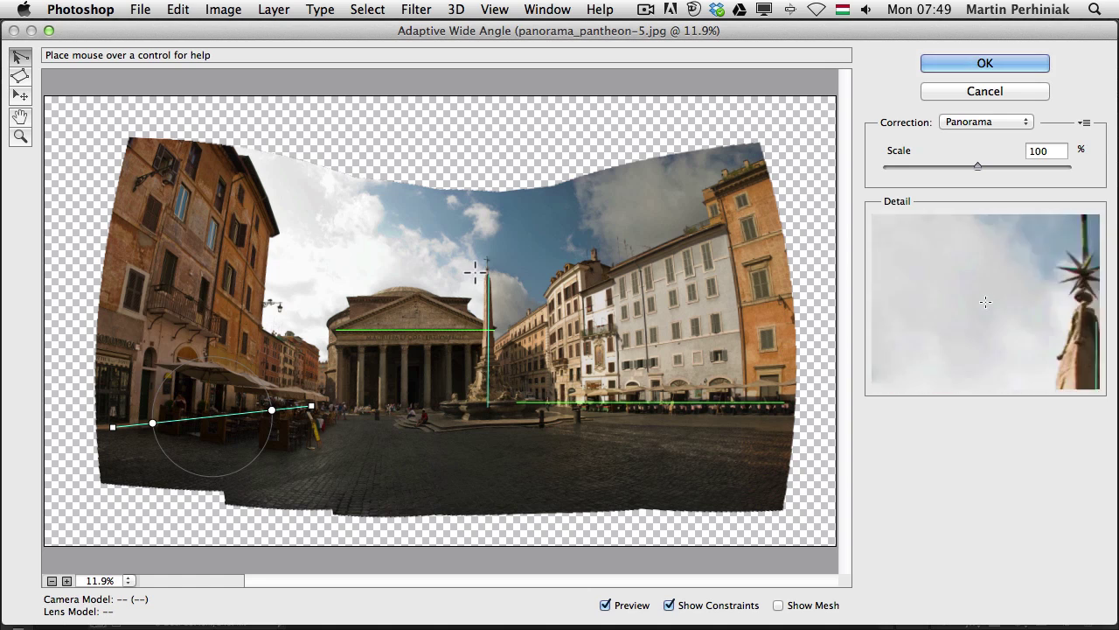
pyautogui.click(462, 330)
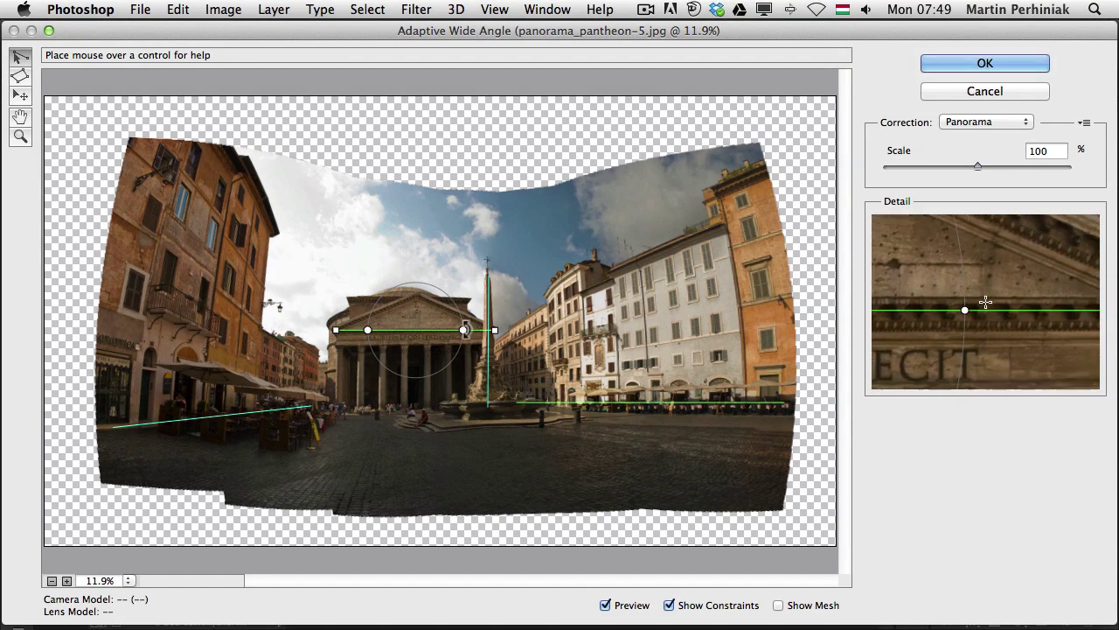
pyautogui.moveTo(463, 330); pyautogui.dragTo(465, 330)
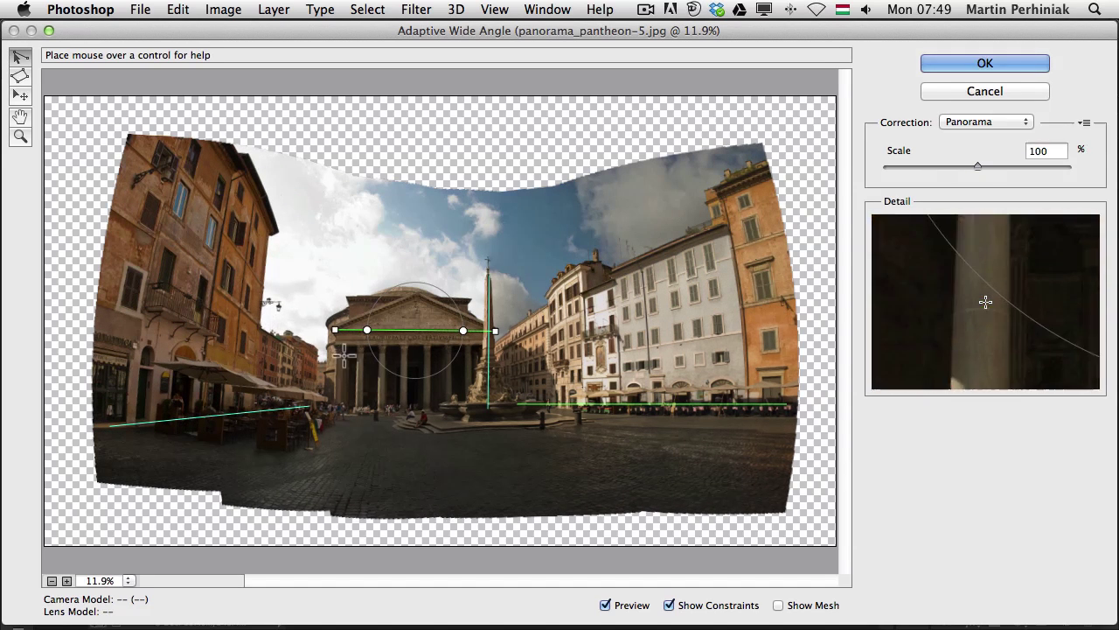
# - Add 90° vertical constraints on the left building edge and the orange building on the right
pyautogui.click(234, 175)
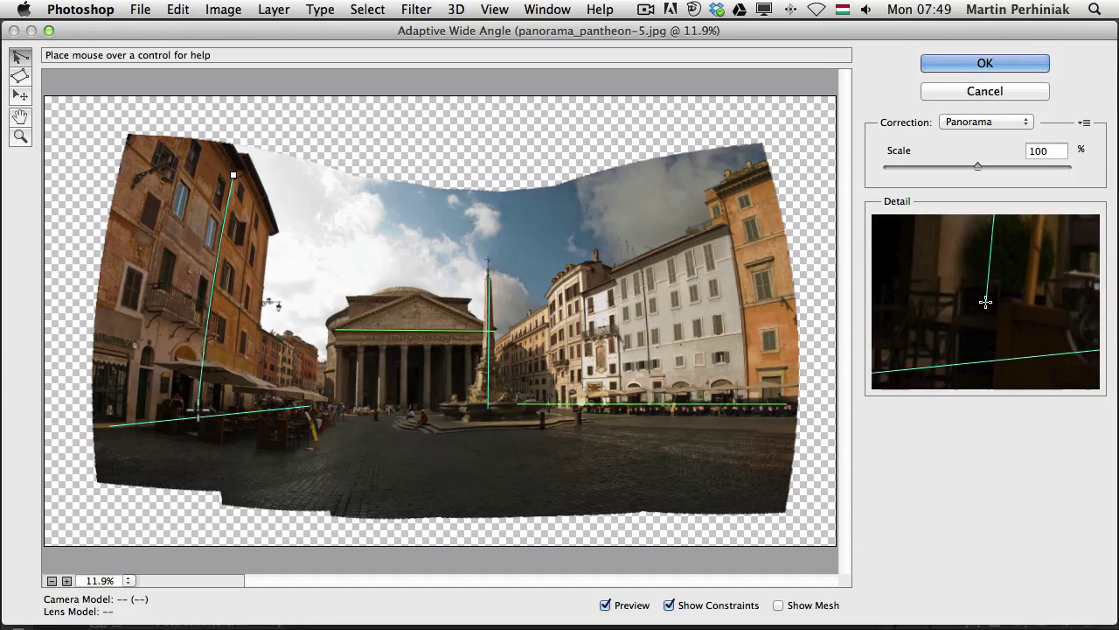
pyautogui.click(196, 404)
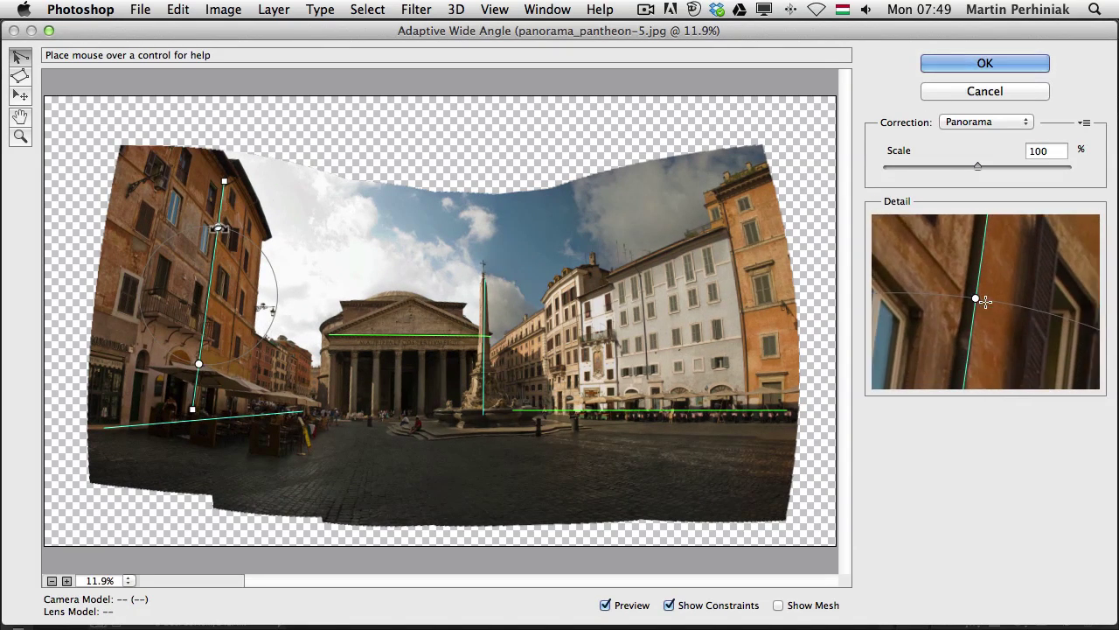
pyautogui.moveTo(218, 228); pyautogui.dragTo(221, 232)
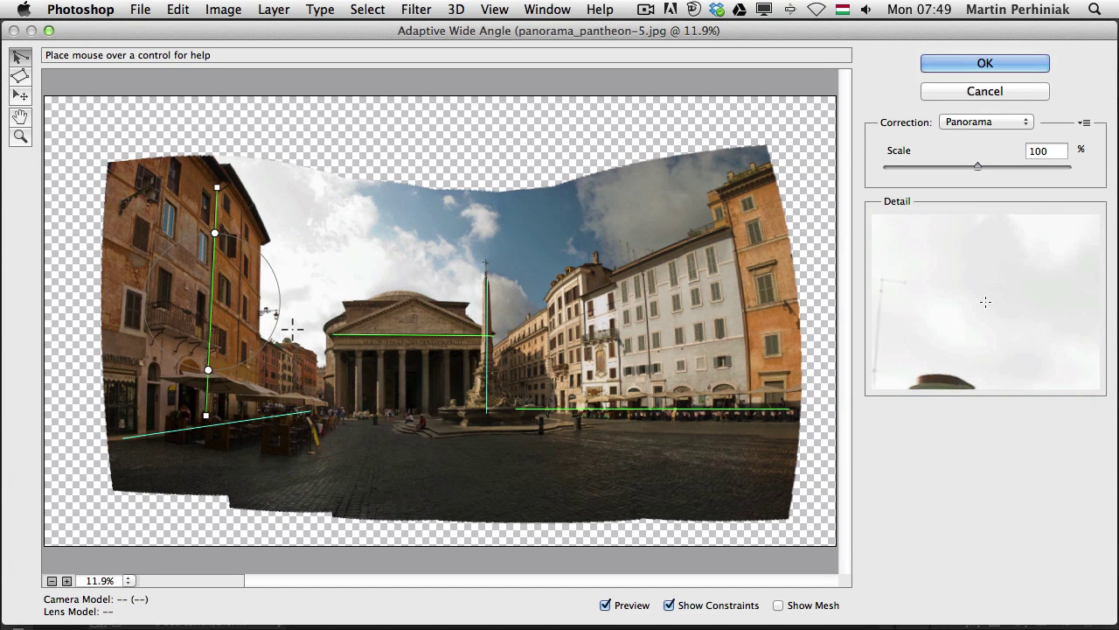
pyautogui.click(731, 203)
pyautogui.click(757, 398)
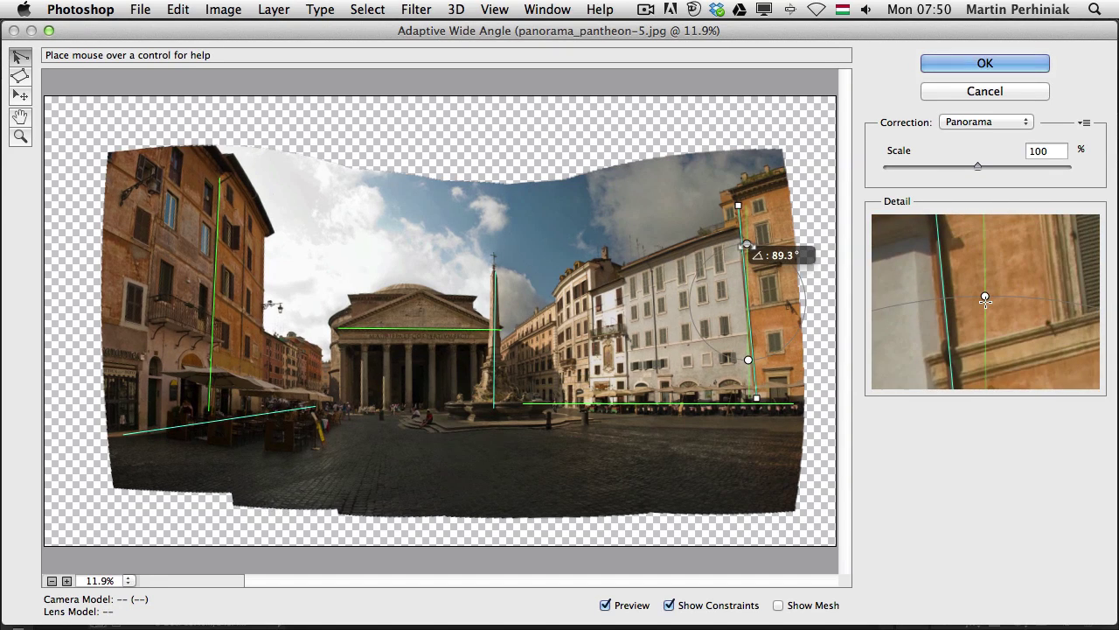
pyautogui.moveTo(745, 245); pyautogui.dragTo(745, 244)
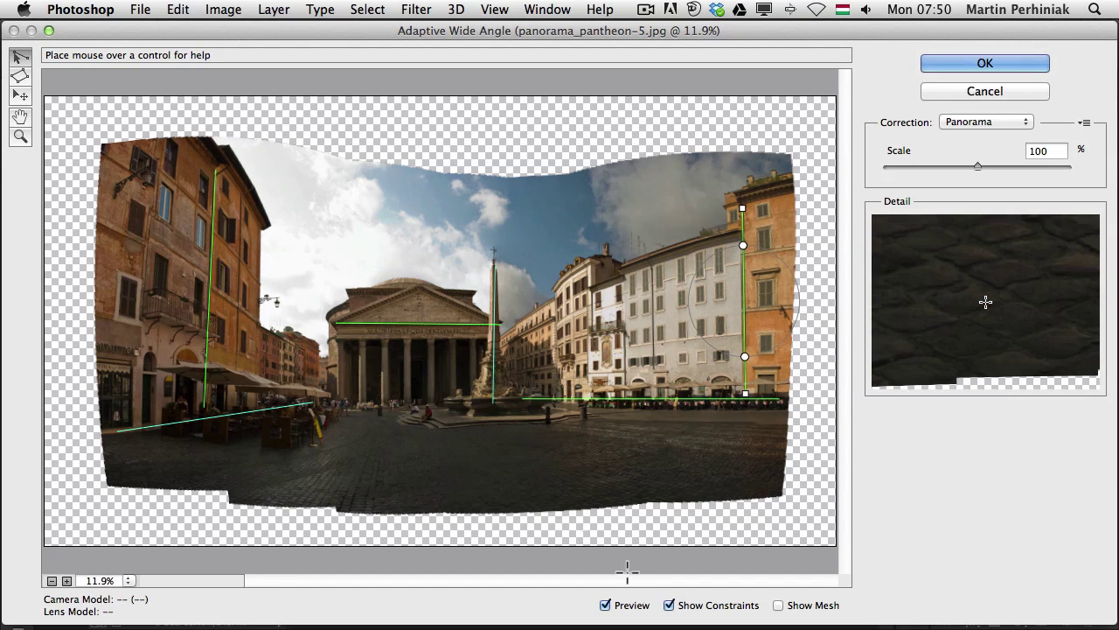
# - Compare the straightened panorama with the original via Preview, then apply the Adaptive Wide Angle correction
pyautogui.click(605, 604)
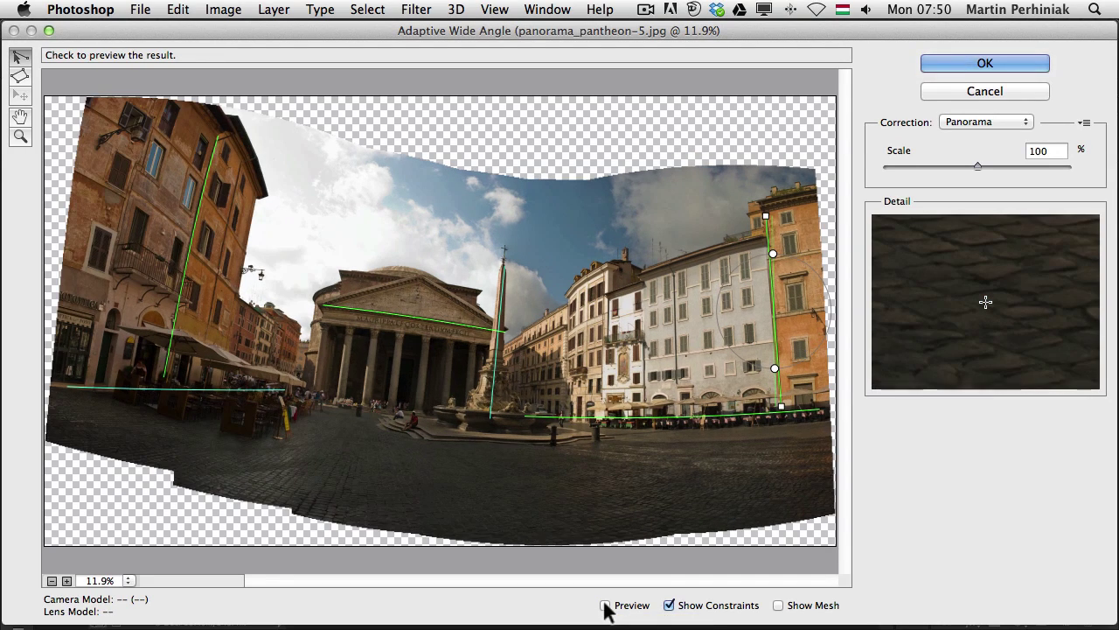
pyautogui.click(605, 605)
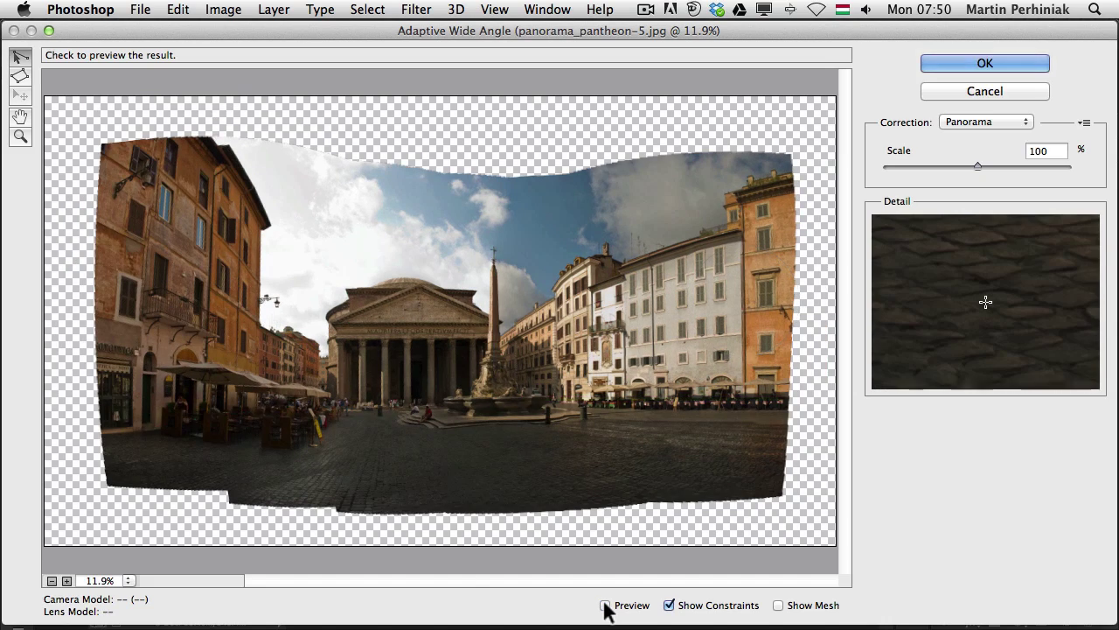
pyautogui.click(605, 604)
pyautogui.click(605, 604)
pyautogui.click(605, 604)
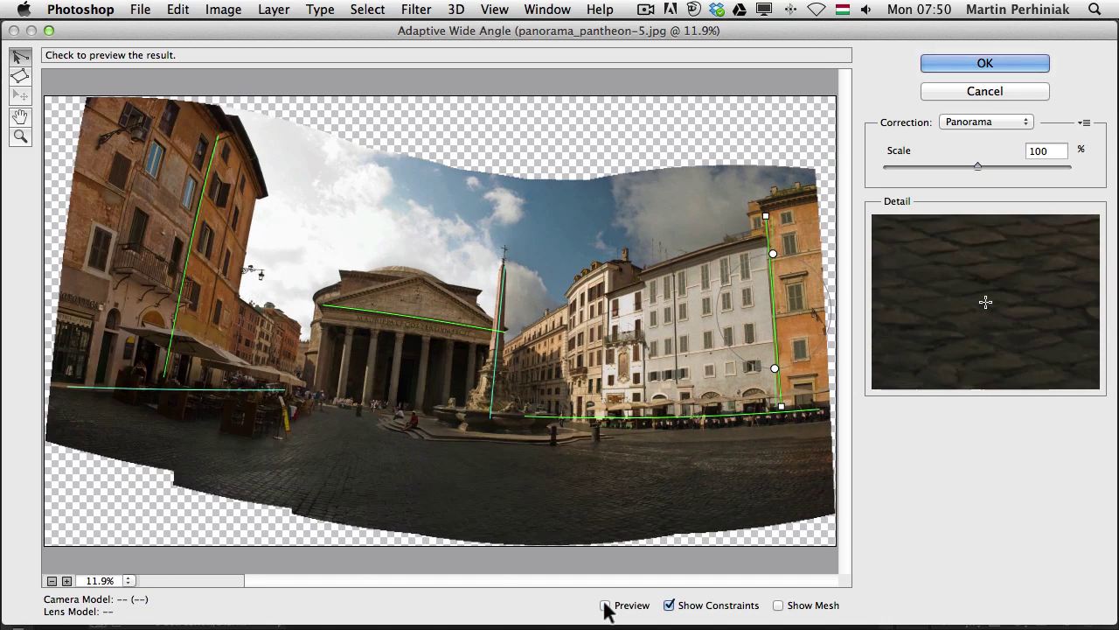
pyautogui.click(605, 605)
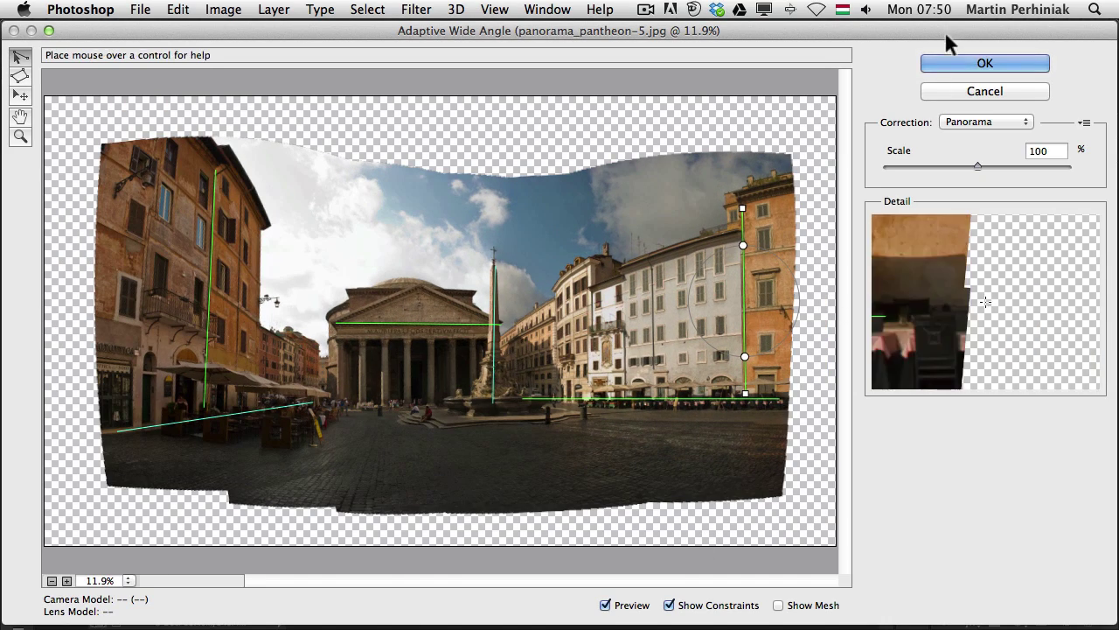
pyautogui.click(965, 59)
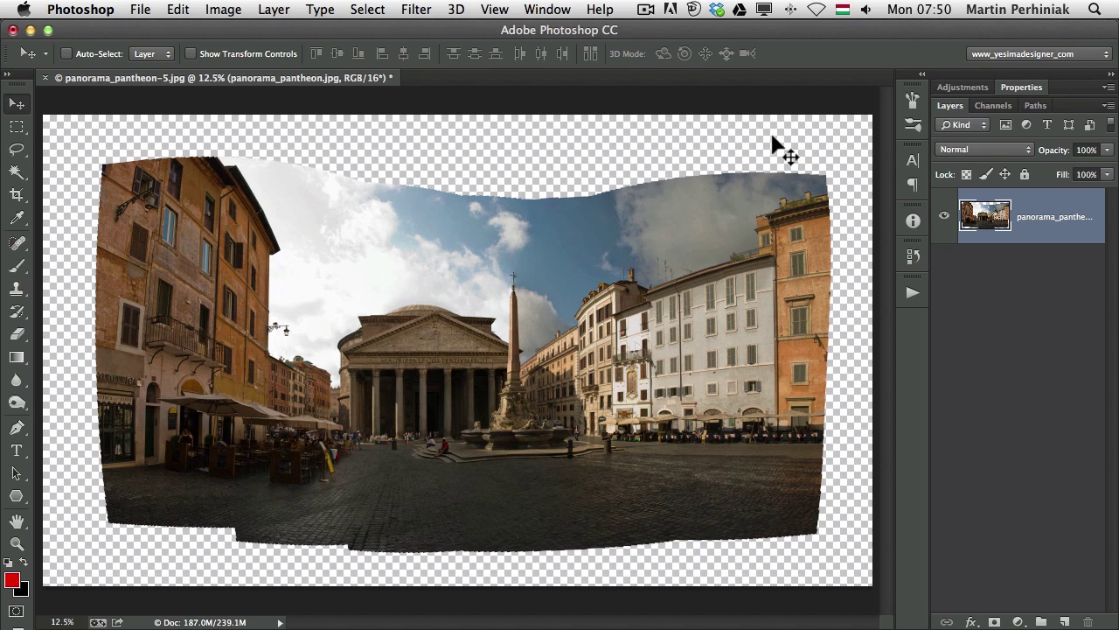
# - Stretch the panorama layer horizontally on both sides to about 111% width and commit
pyautogui.hotkey('ctrl', 't')
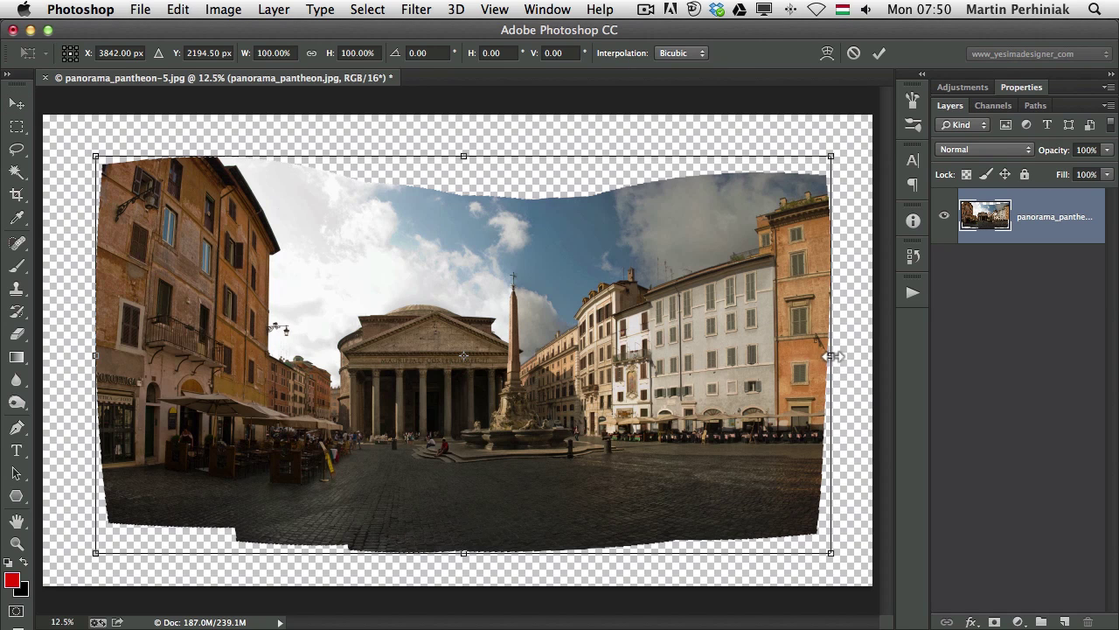
pyautogui.moveTo(833, 356); pyautogui.dragTo(872, 356)
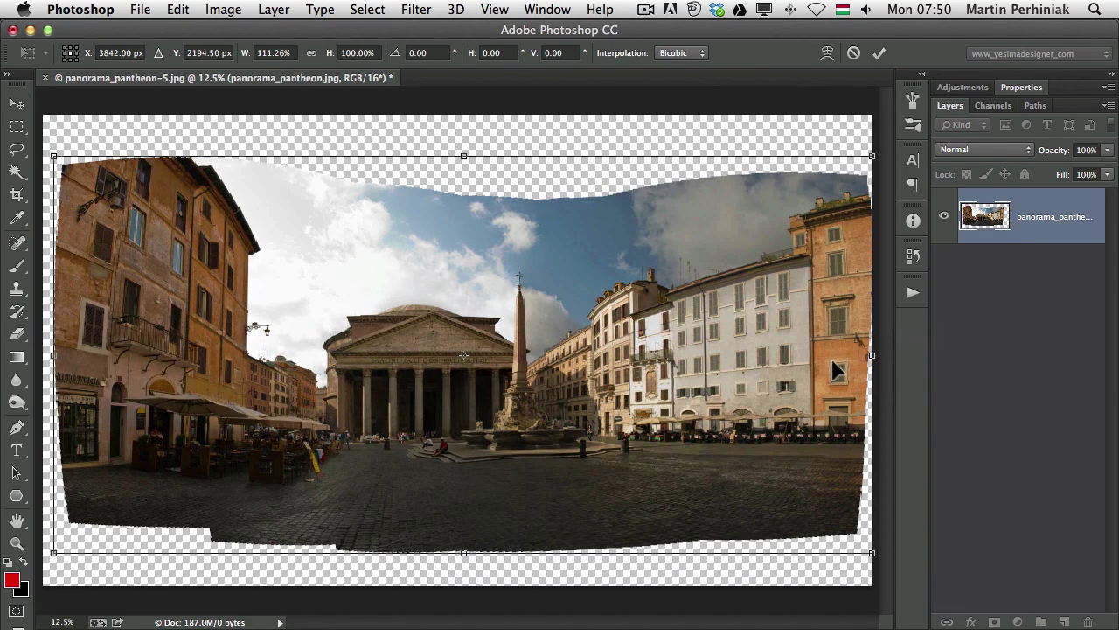
pyautogui.press('Return')
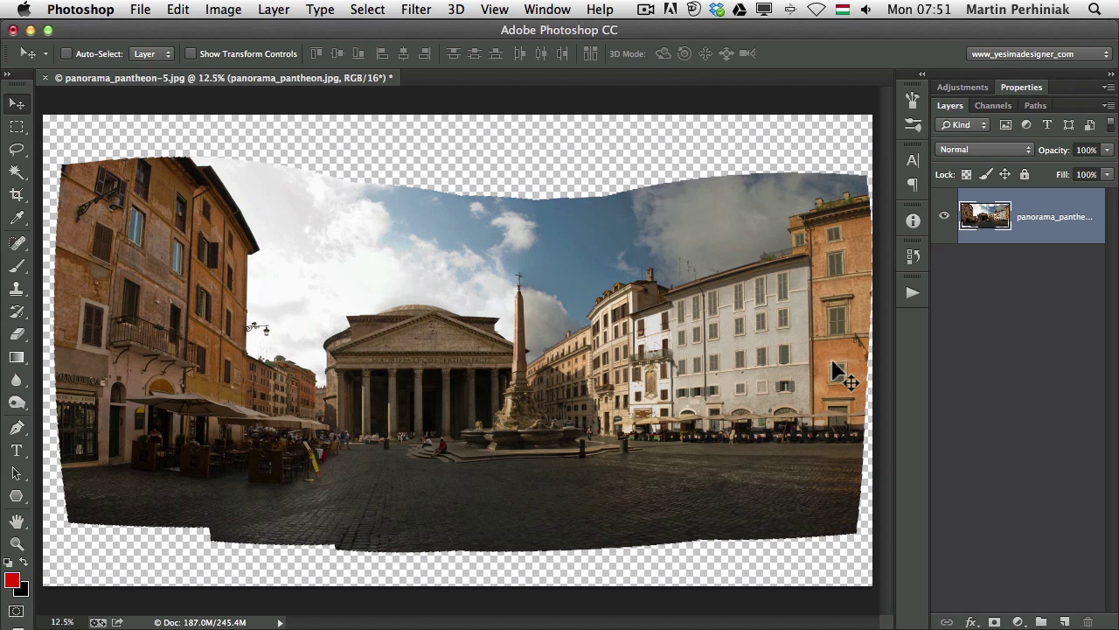
# - Crop the bottom, left, right and top edges inward to trim the transparent borders
pyautogui.press('c')
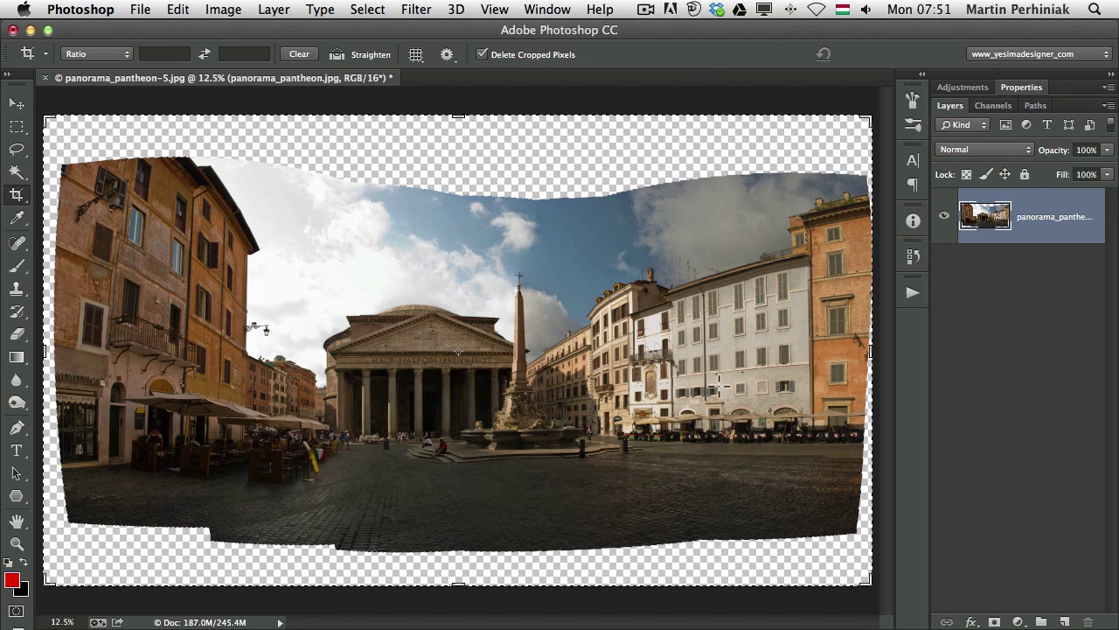
pyautogui.moveTo(465, 588); pyautogui.dragTo(461, 551)
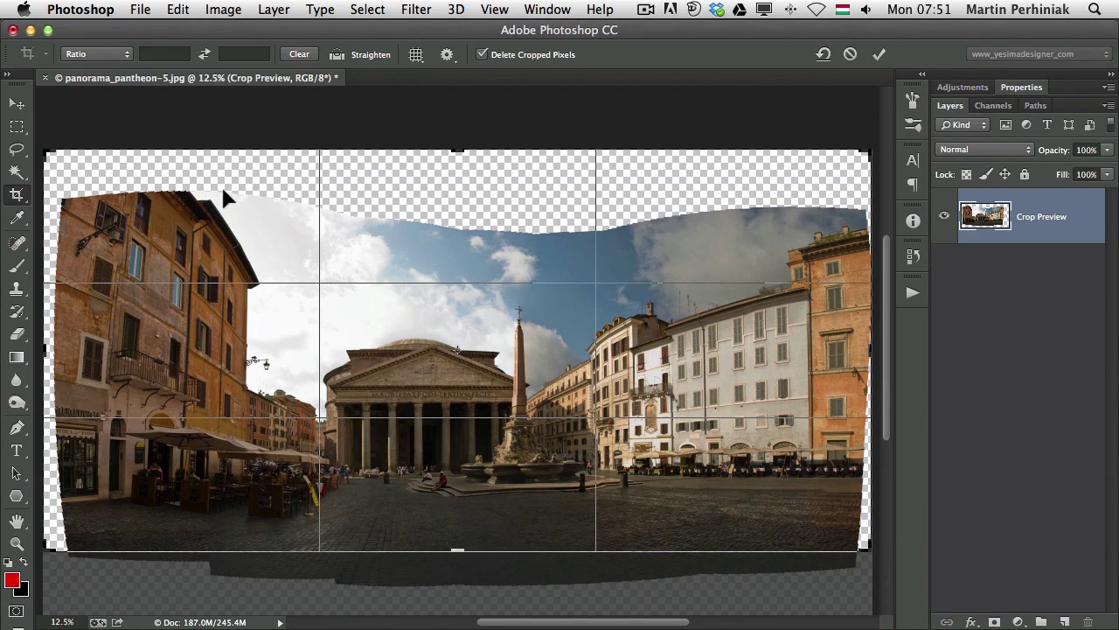
pyautogui.moveTo(40, 355); pyautogui.dragTo(58, 356)
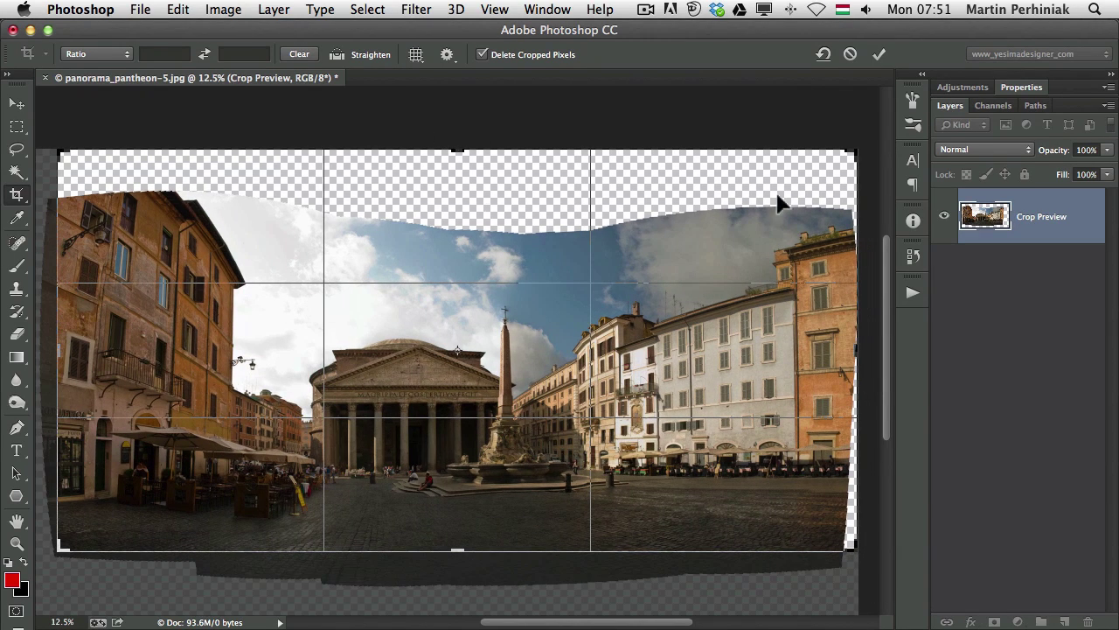
pyautogui.moveTo(857, 352); pyautogui.dragTo(850, 350)
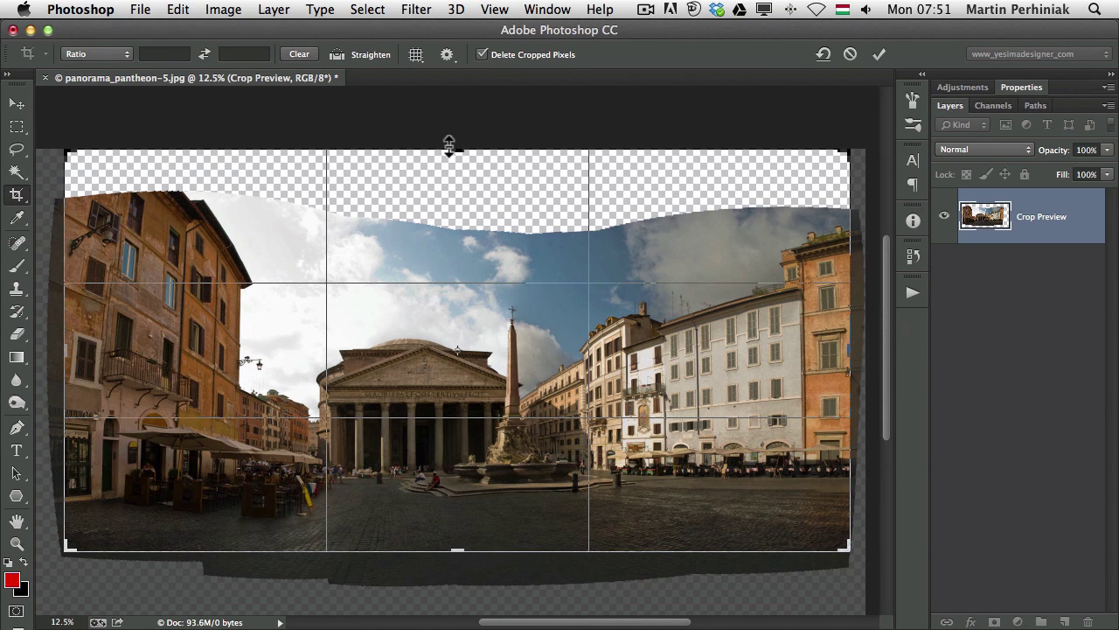
pyautogui.moveTo(449, 142); pyautogui.dragTo(455, 174)
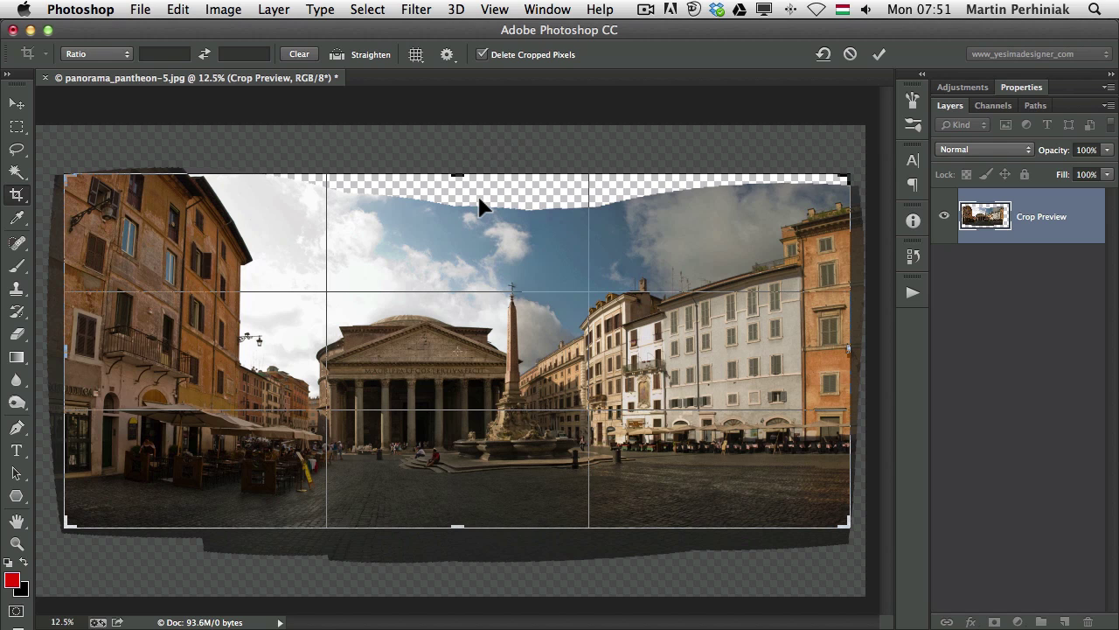
pyautogui.press('Return')
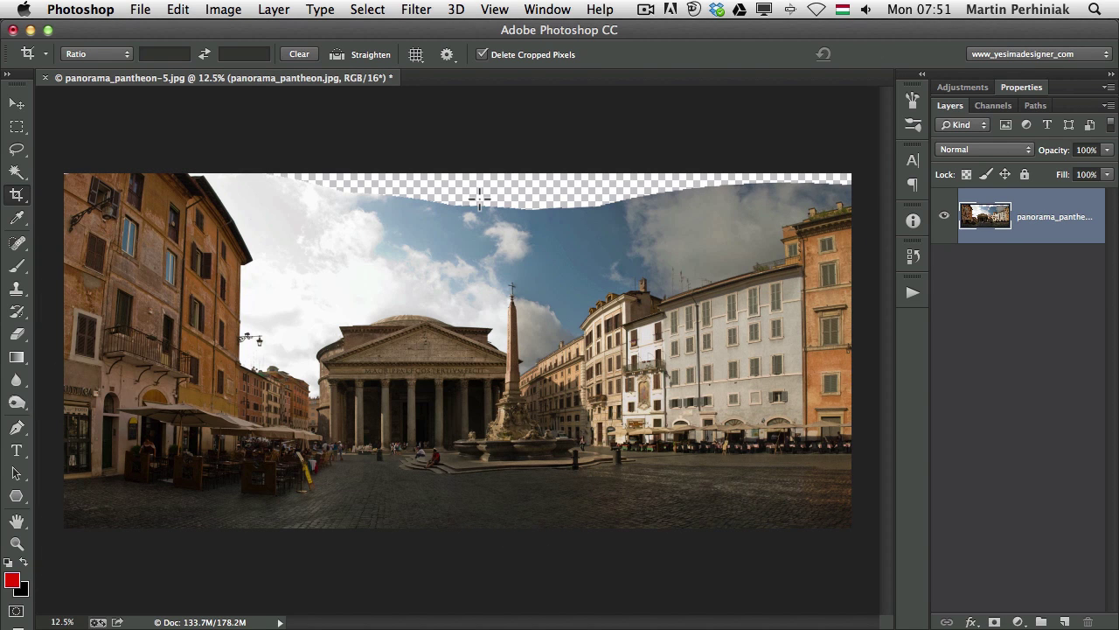
# - Select the transparent gap along the top with the Magic Wand and expand the selection slightly
pyautogui.press('v')
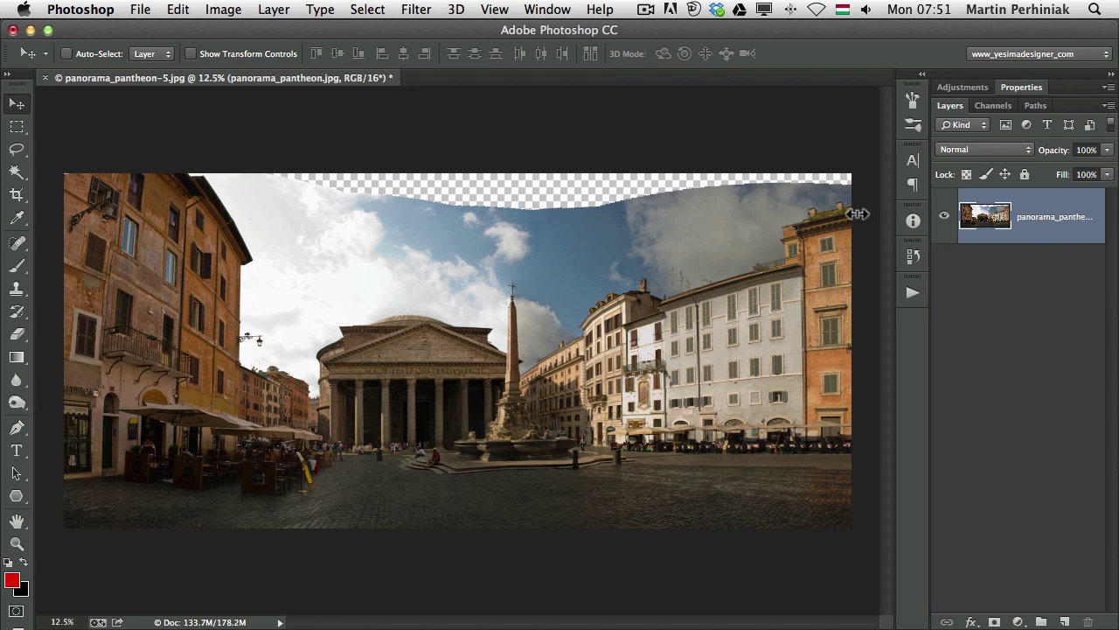
pyautogui.press('w')
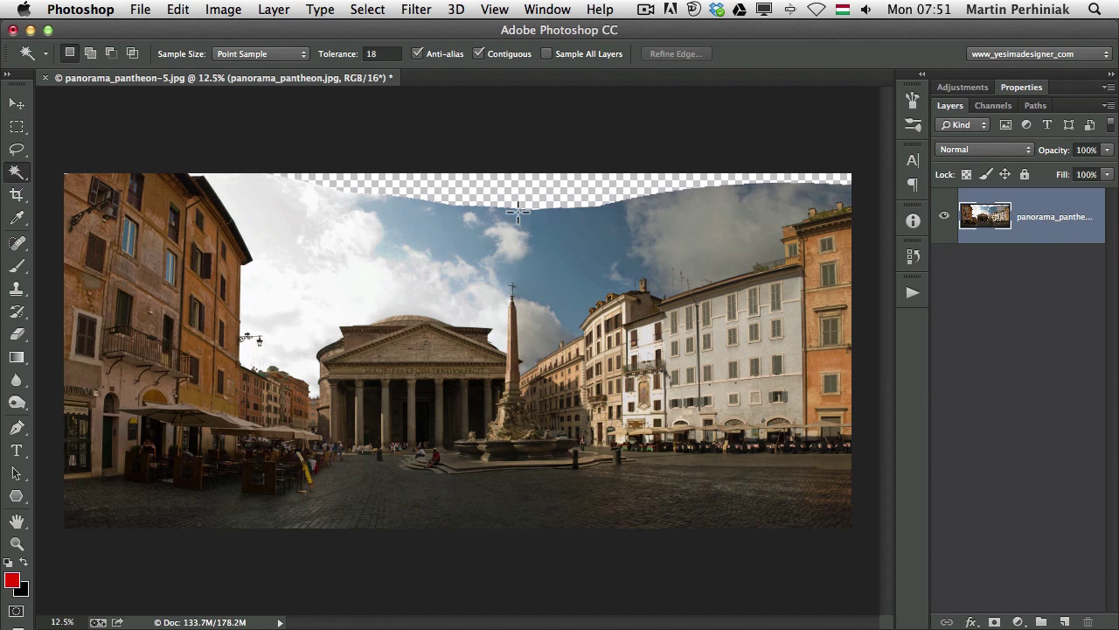
pyautogui.click(491, 187)
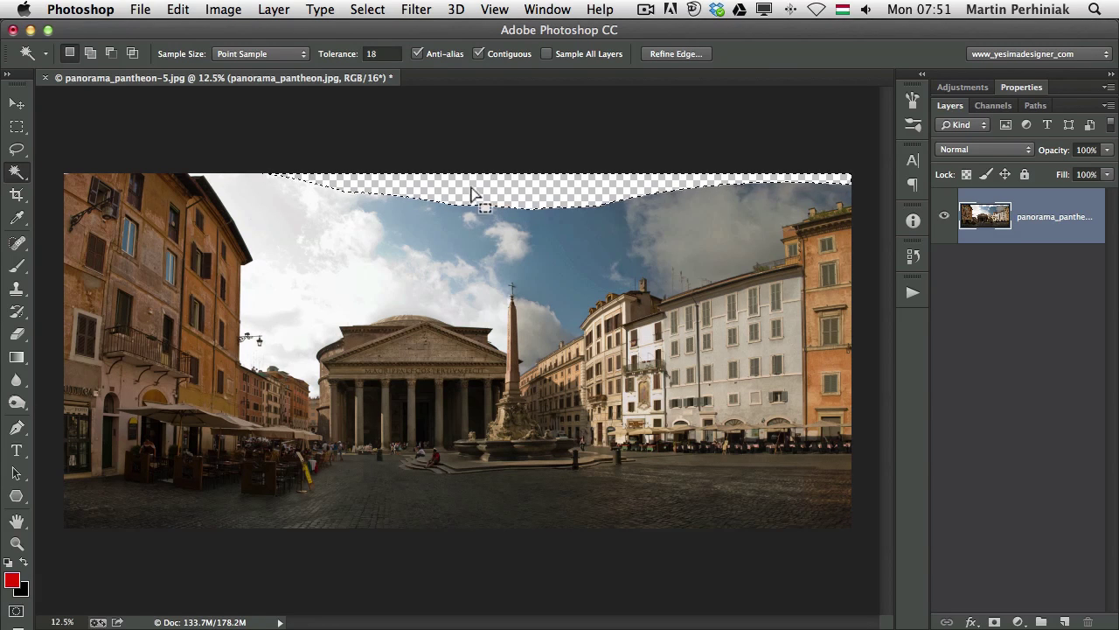
pyautogui.click(367, 9)
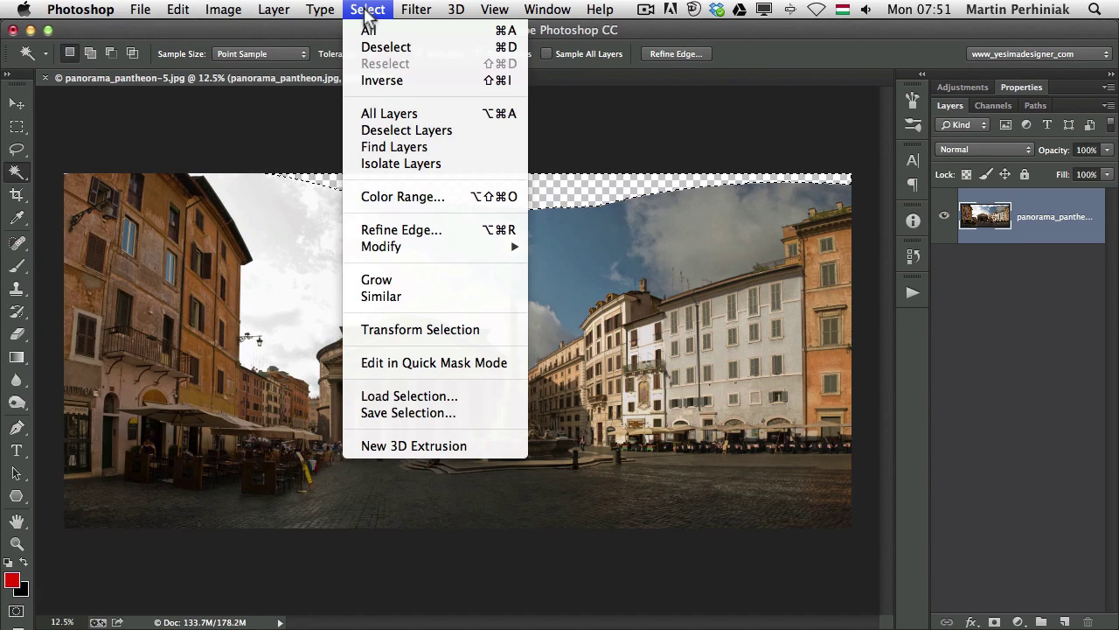
pyautogui.moveTo(493, 247)
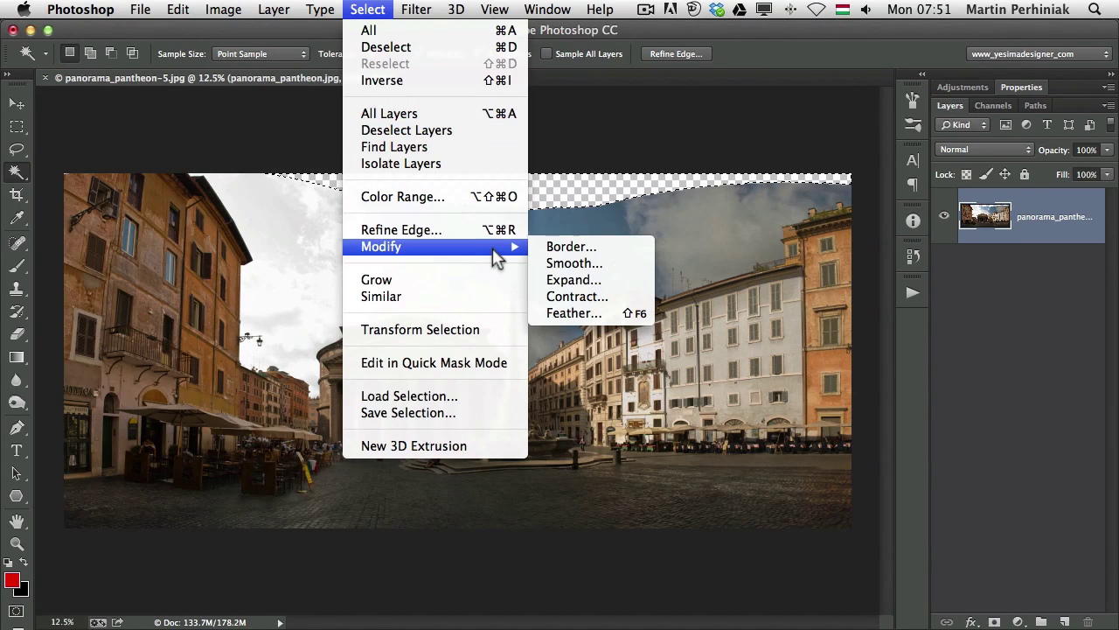
pyautogui.click(623, 281)
pyautogui.click(636, 219)
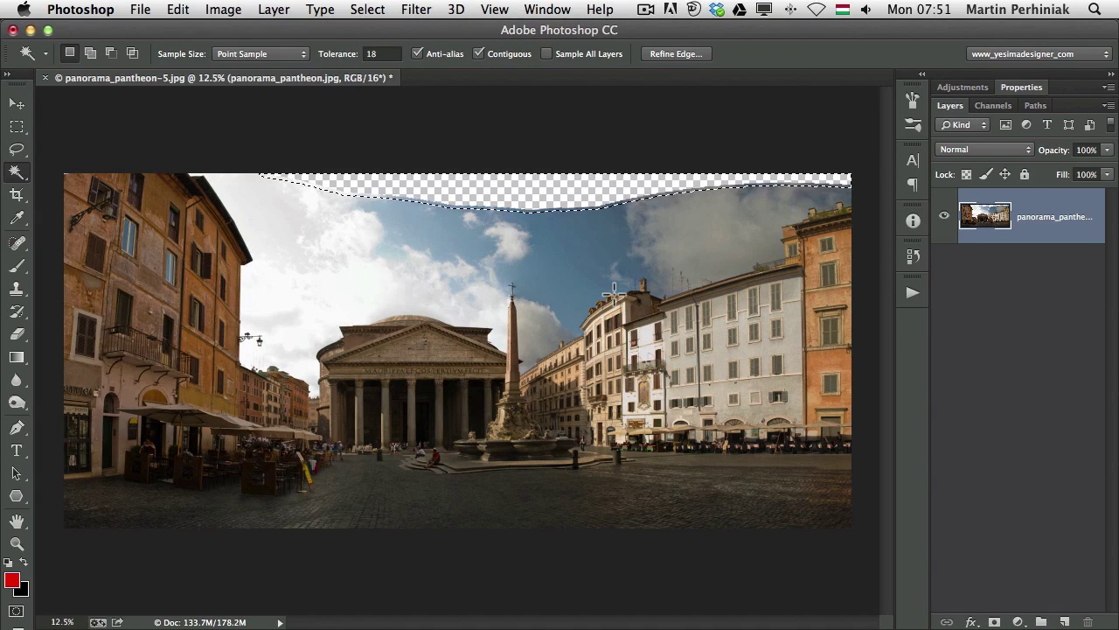
# - Fill the selected sky gap with Content-Aware fill
pyautogui.hotkey('shift', 'BackSpace')
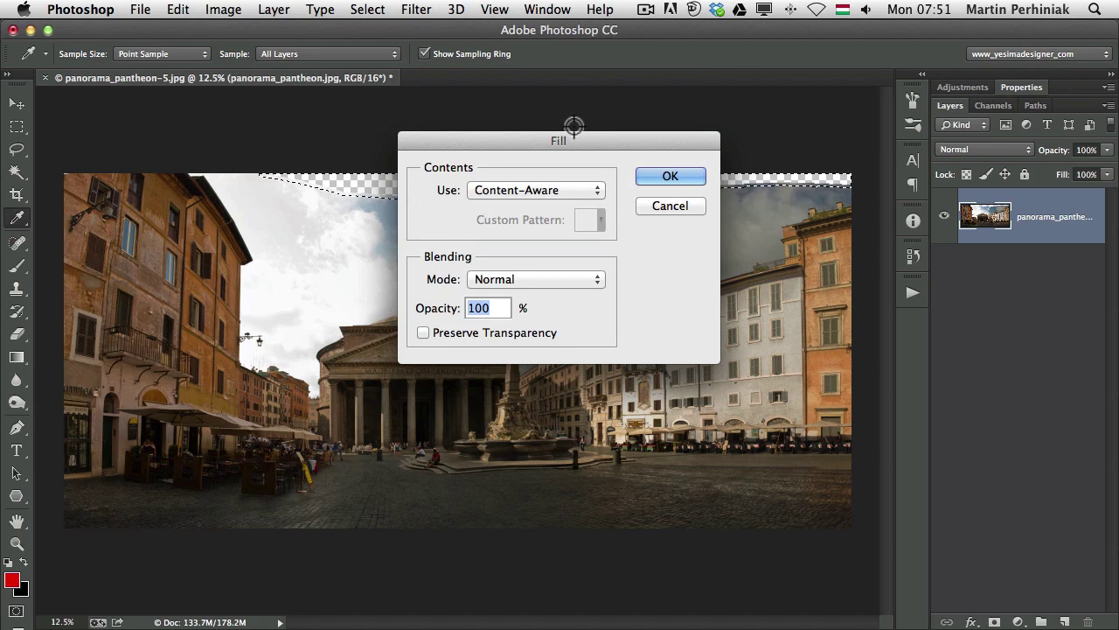
pyautogui.moveTo(574, 140); pyautogui.dragTo(508, 281)
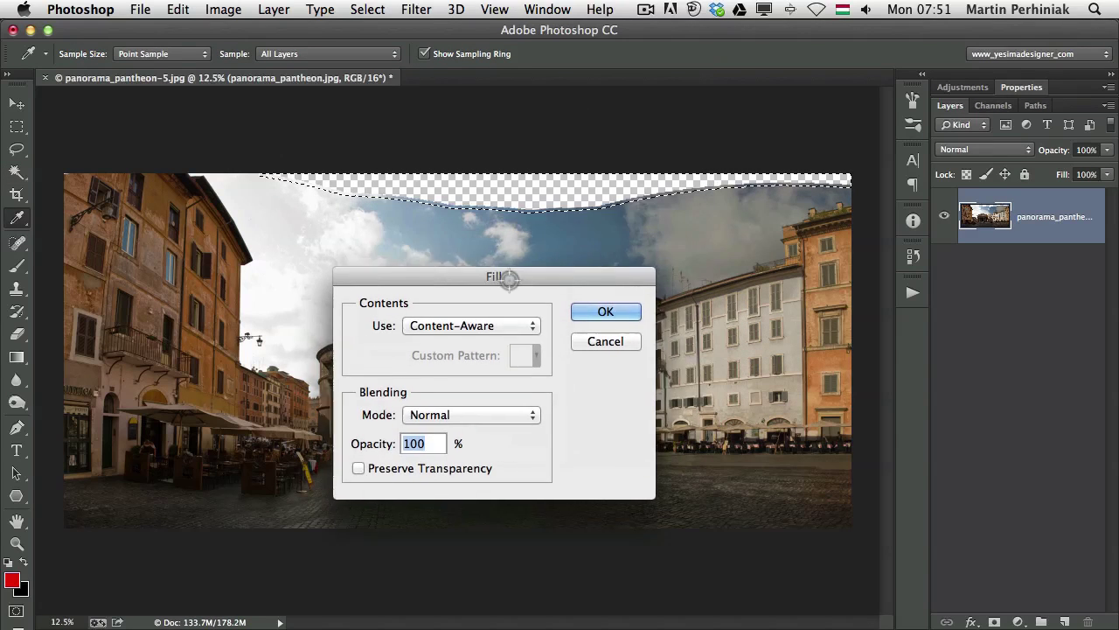
pyautogui.click(604, 318)
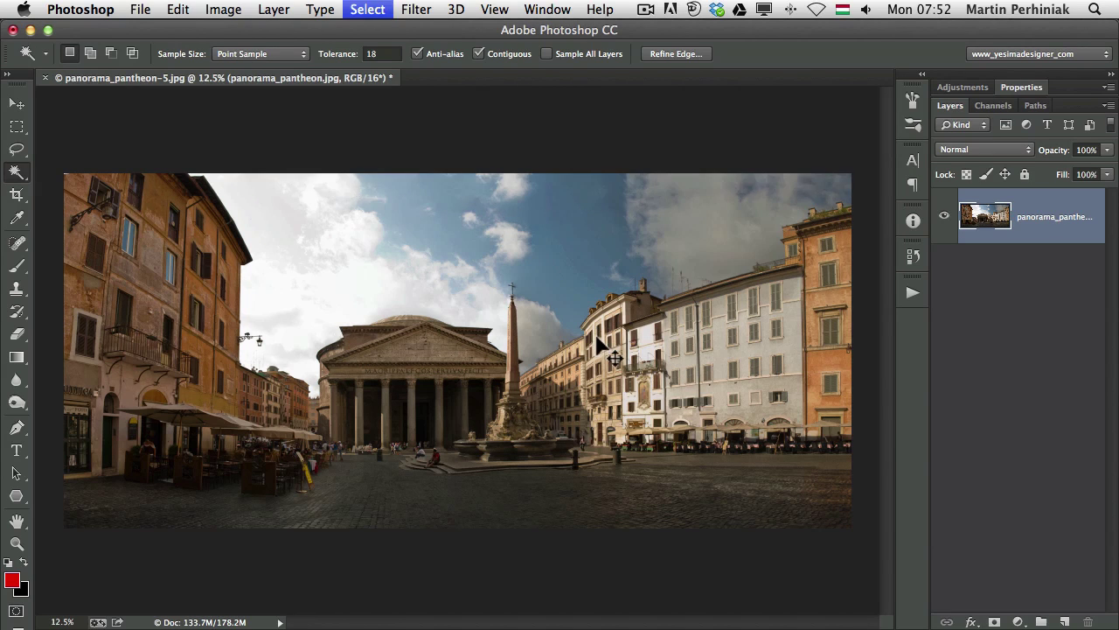
# - Deselect, save the panorama as panorama_pantheon-Edit.psd, and return to Lightroom
pyautogui.press('super+d')
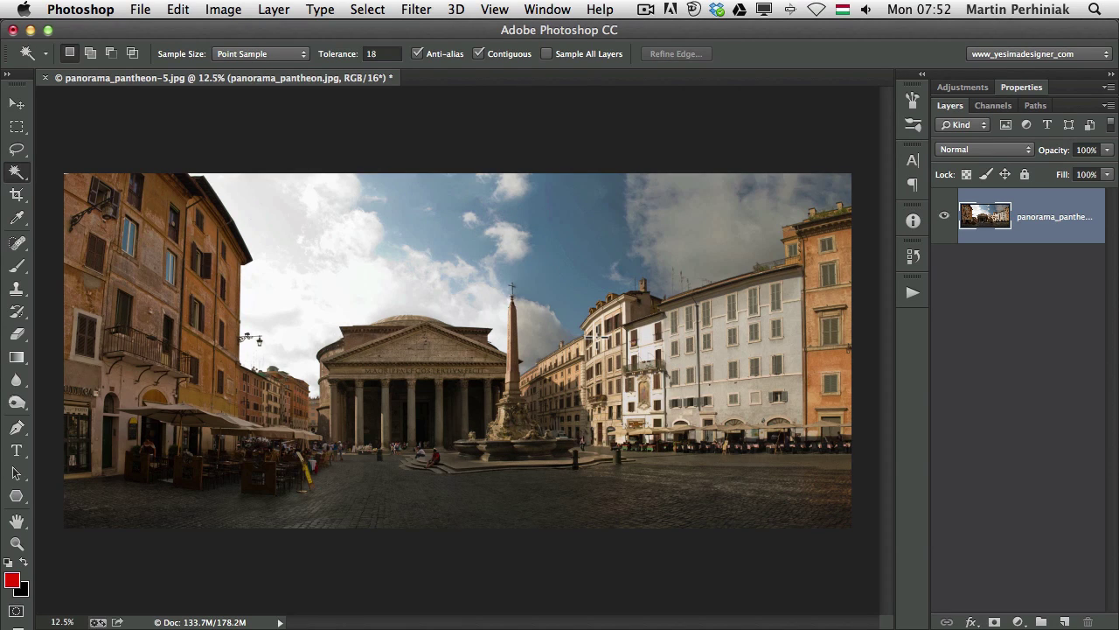
pyautogui.press('v')
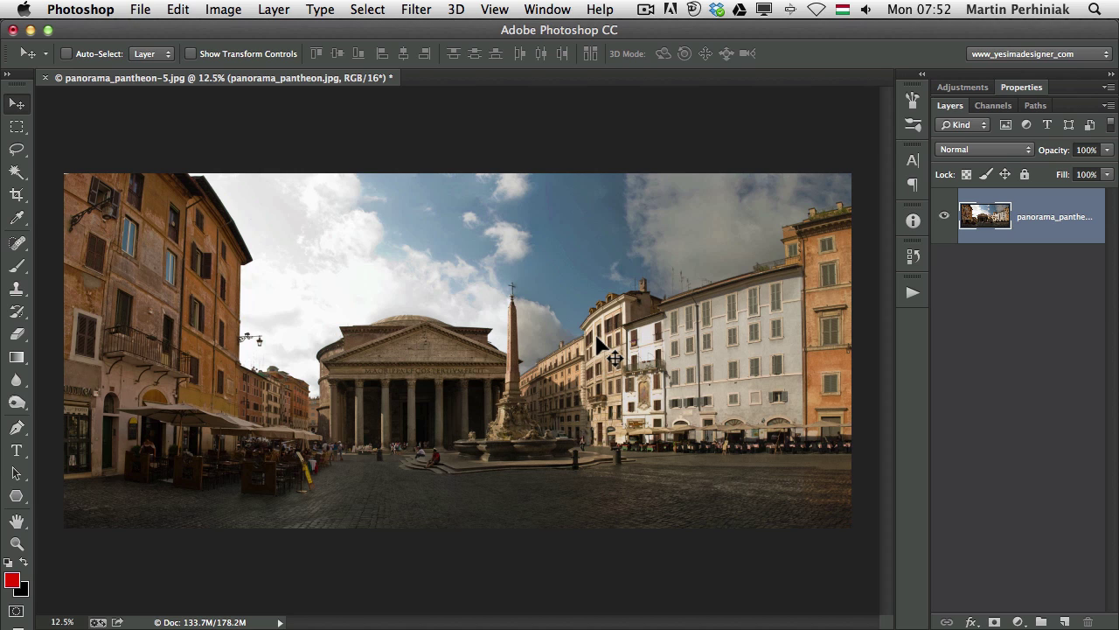
pyautogui.press('super+s')
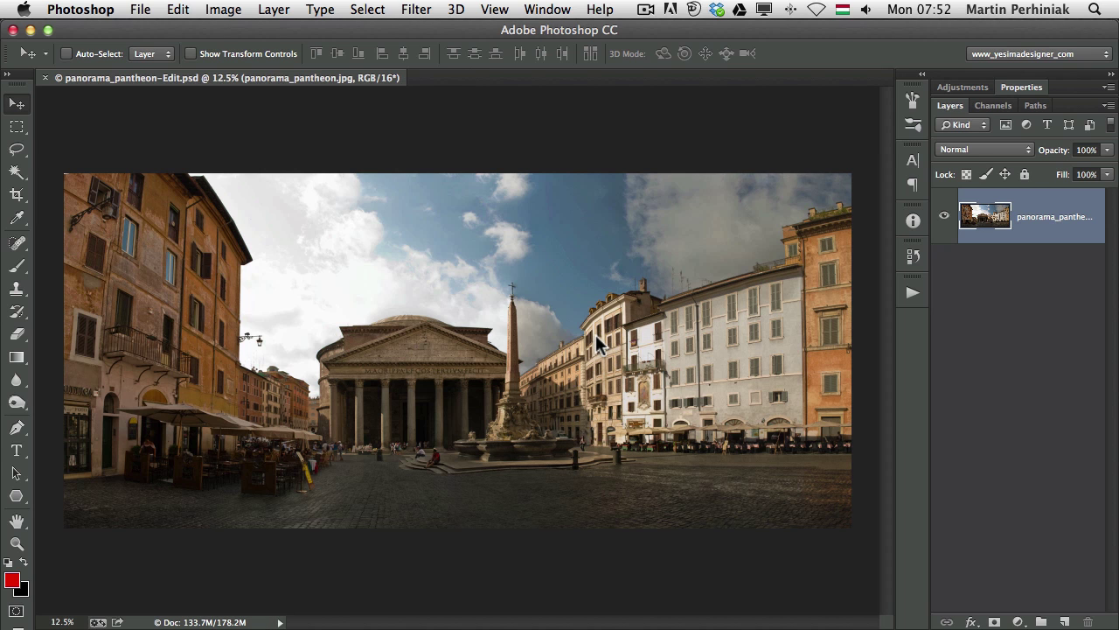
pyautogui.press('super+Tab')
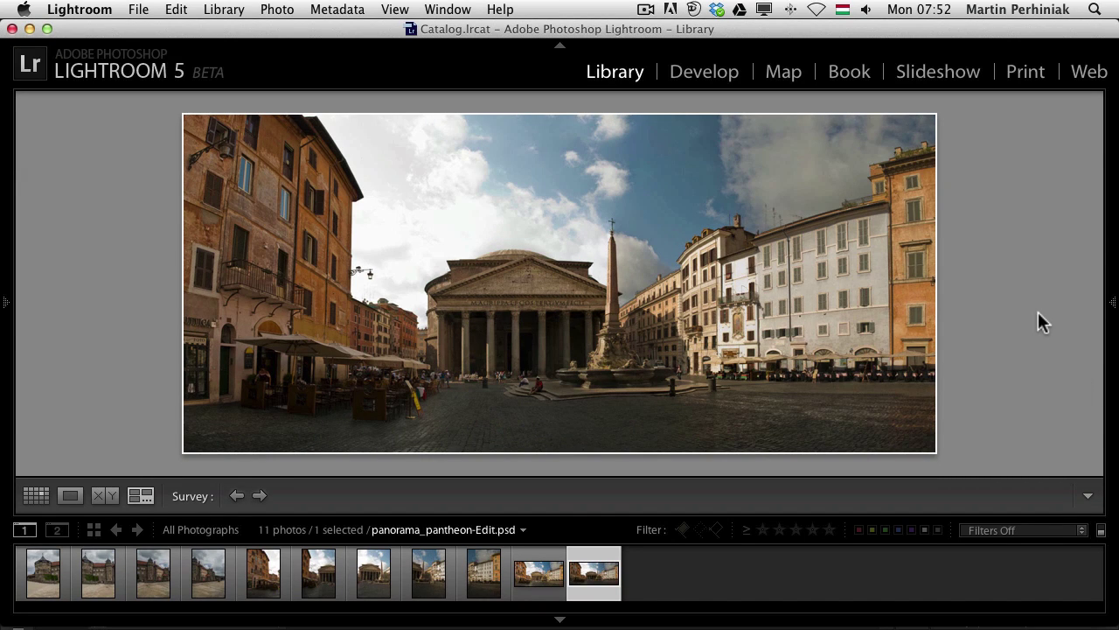
# - Open panorama_pantheon-Edit.psd in the Develop module and collapse the left panel
pyautogui.press('d')
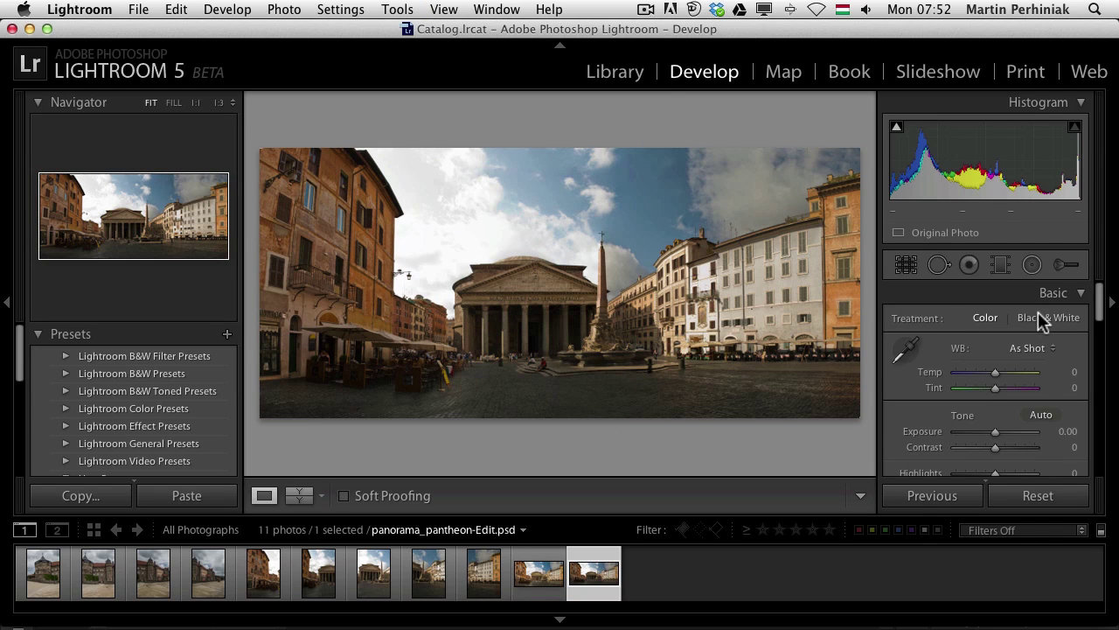
pyautogui.click(3, 301)
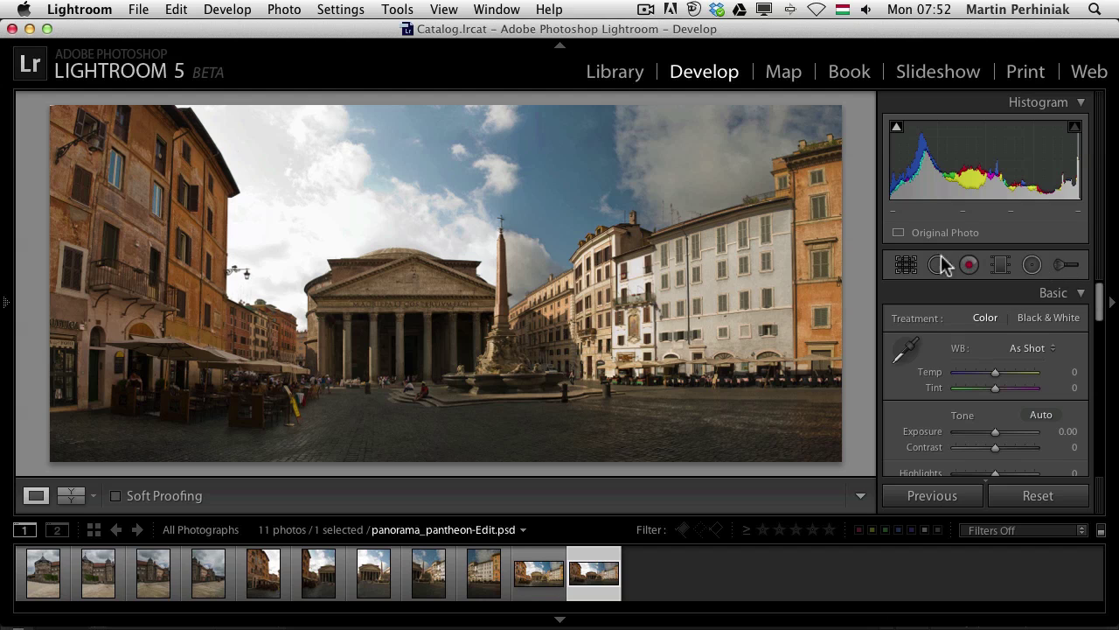
# - Draw a radial filter ellipse around the Pantheon with Shadows 100 and Exposure 0.33
pyautogui.click(1023, 264)
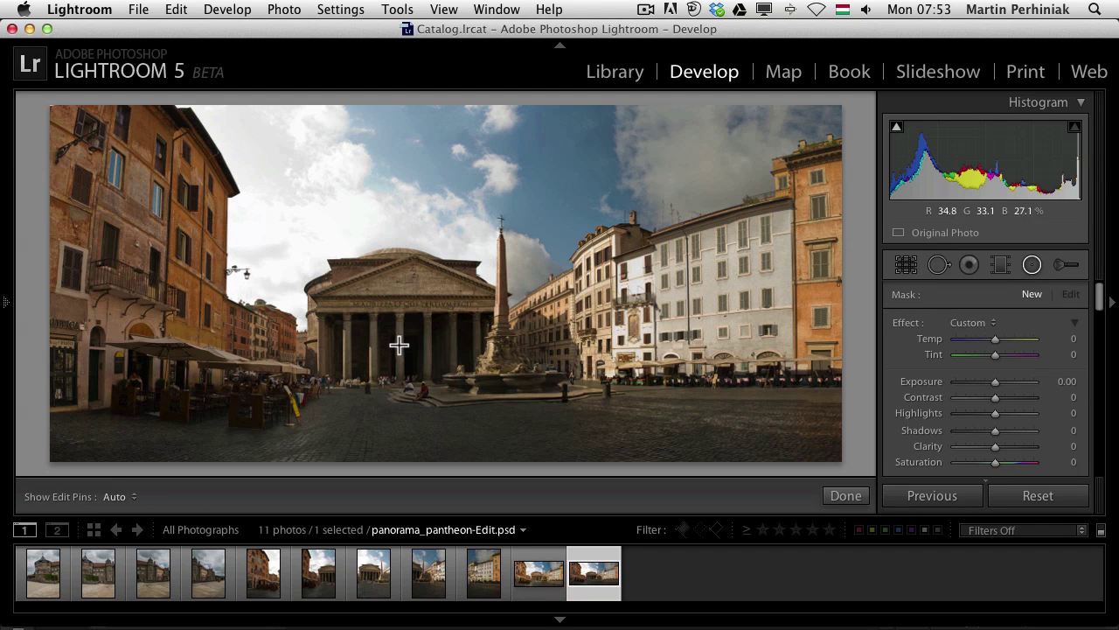
pyautogui.moveTo(400, 345); pyautogui.dragTo(499, 280)
pyautogui.moveTo(405, 350); pyautogui.dragTo(406, 339)
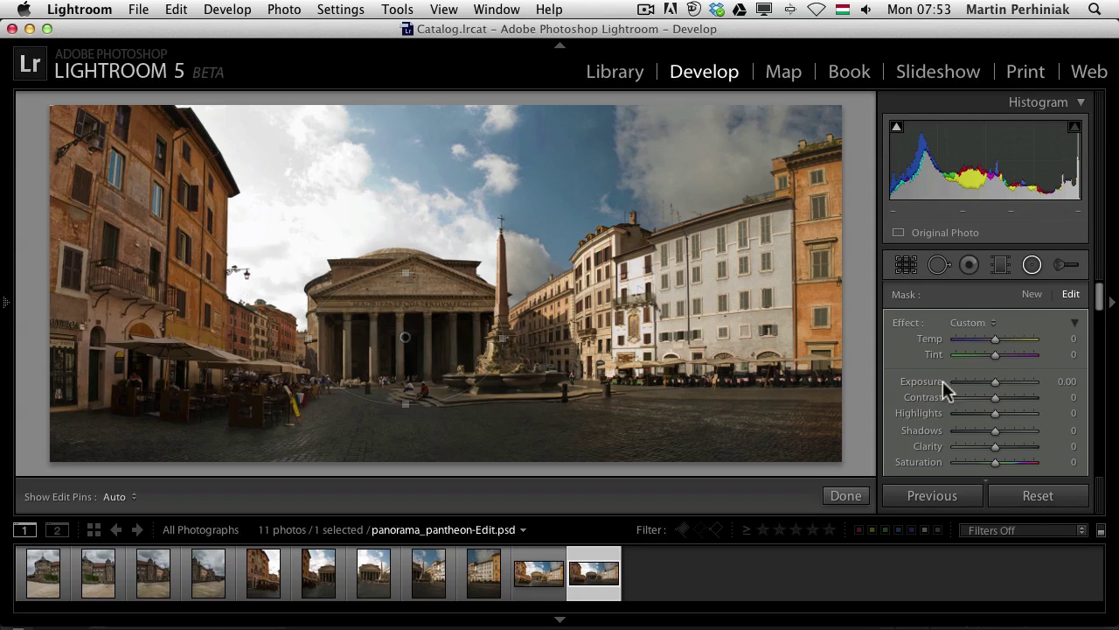
pyautogui.moveTo(1104, 297); pyautogui.dragTo(1104, 305)
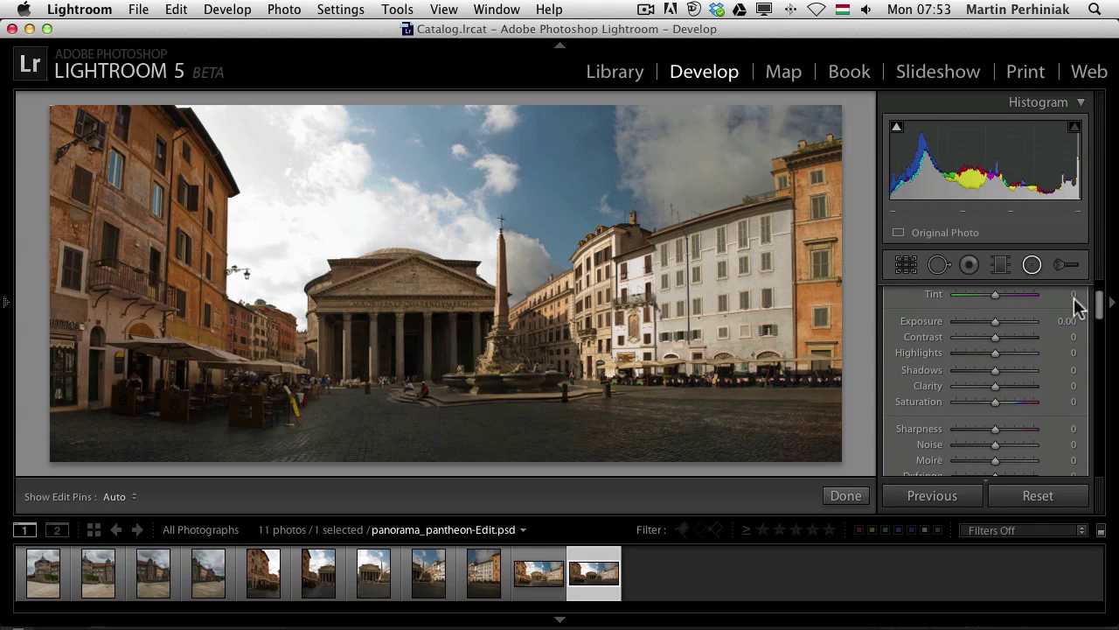
pyautogui.moveTo(996, 372); pyautogui.dragTo(1028, 371)
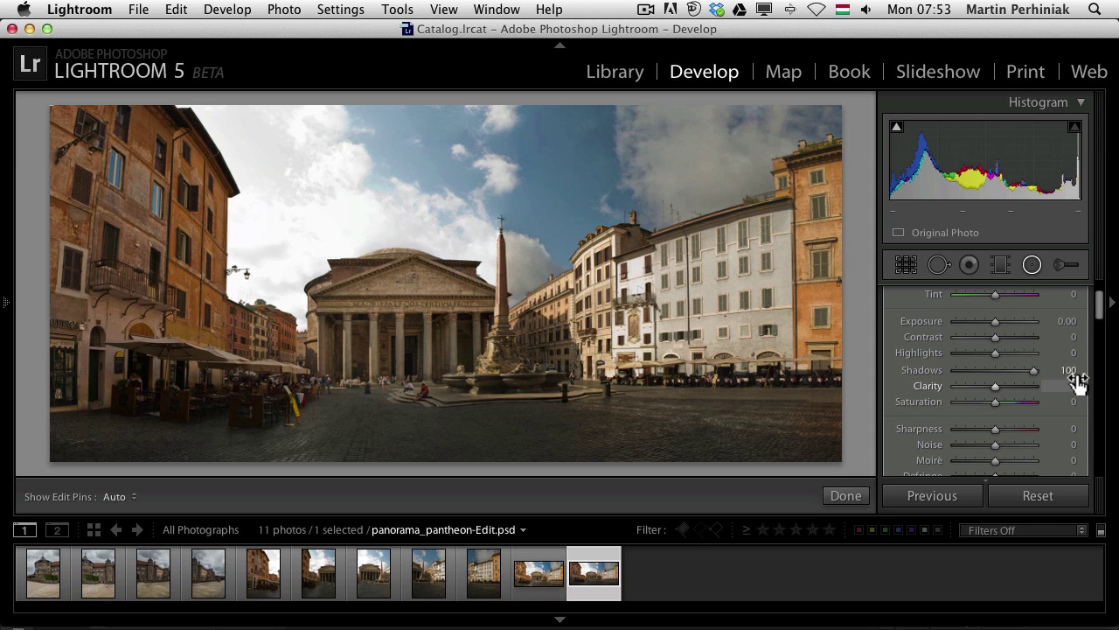
pyautogui.moveTo(996, 320); pyautogui.dragTo(999, 321)
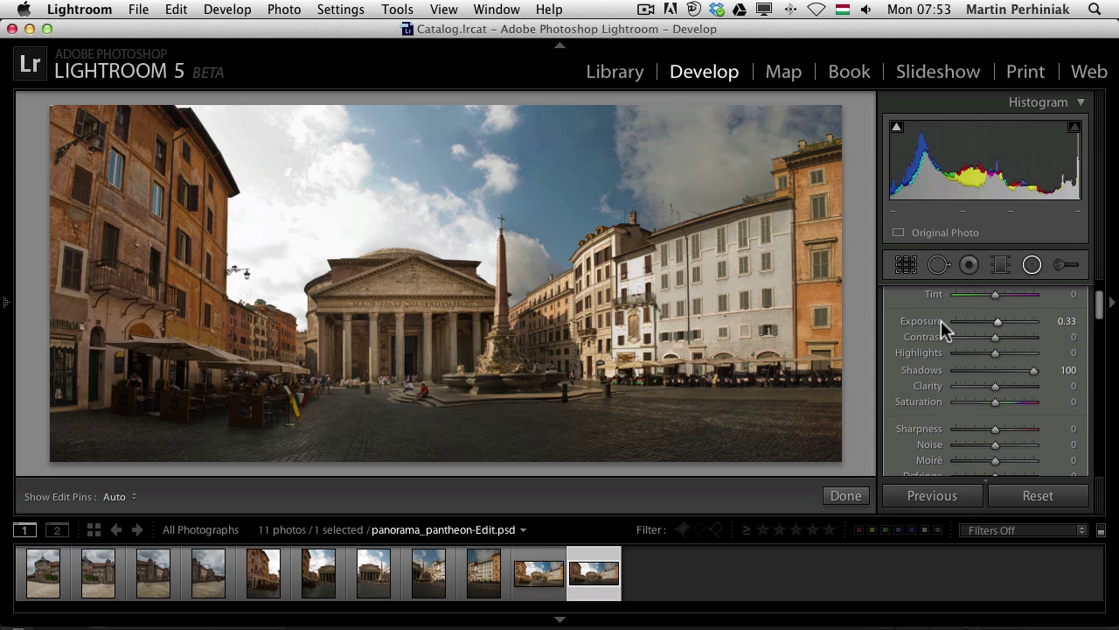
# - Toggle the radial adjustment off and on to compare, leaving it enabled
pyautogui.scroll(-4, 953, 348)
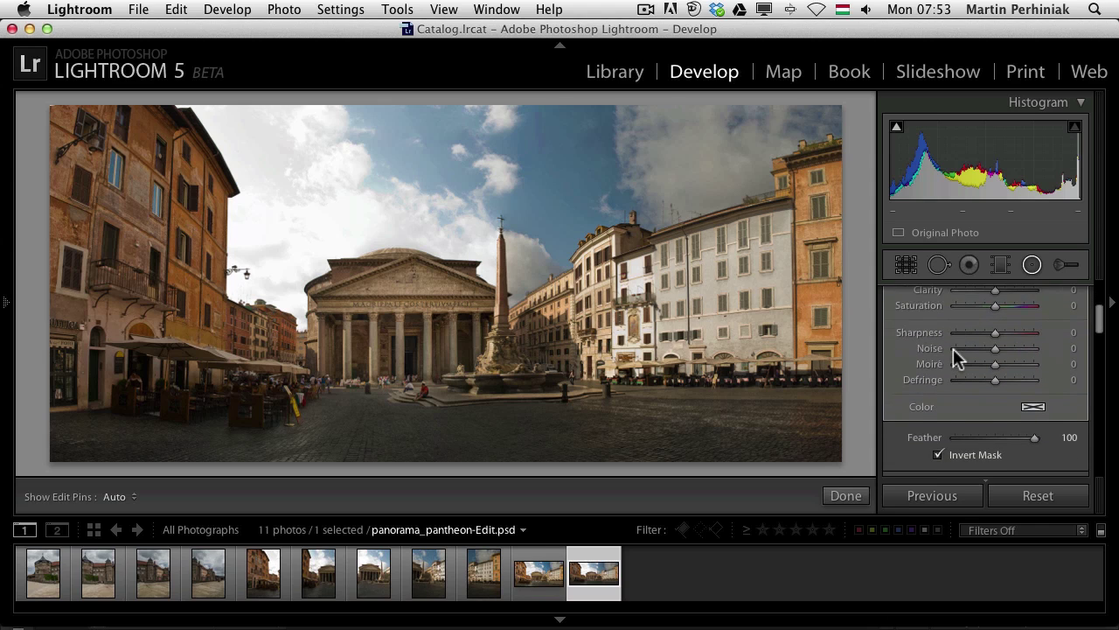
pyautogui.scroll(-4, 953, 350)
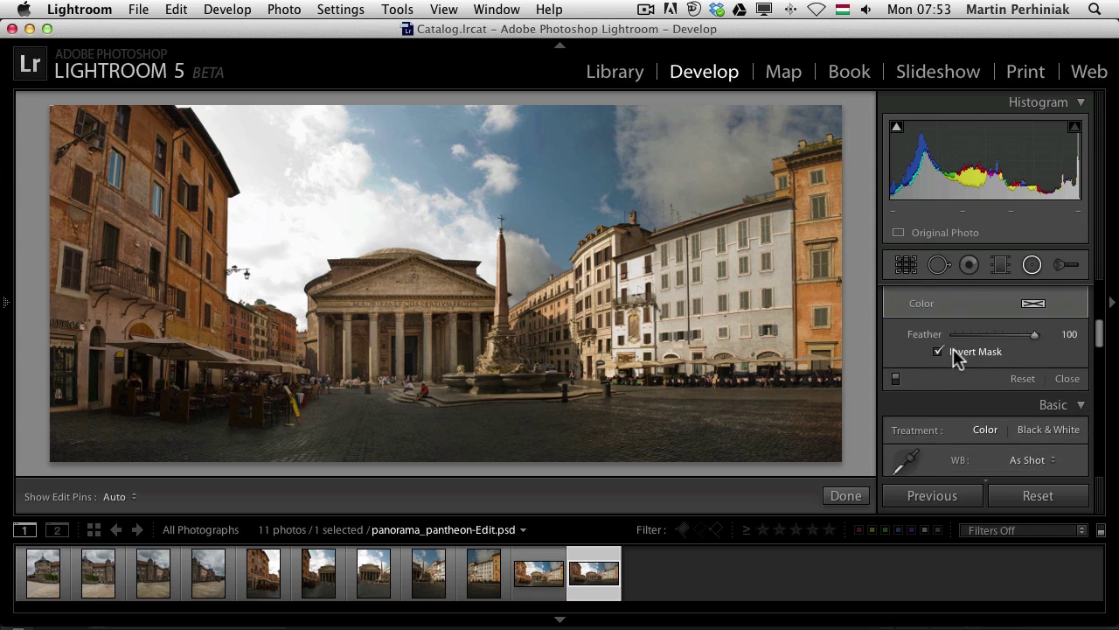
pyautogui.click(896, 378)
pyautogui.click(895, 379)
pyautogui.click(896, 379)
pyautogui.click(895, 378)
pyautogui.click(895, 378)
pyautogui.click(895, 378)
pyautogui.click(896, 378)
pyautogui.click(895, 379)
pyautogui.scroll(2, 1013, 350)
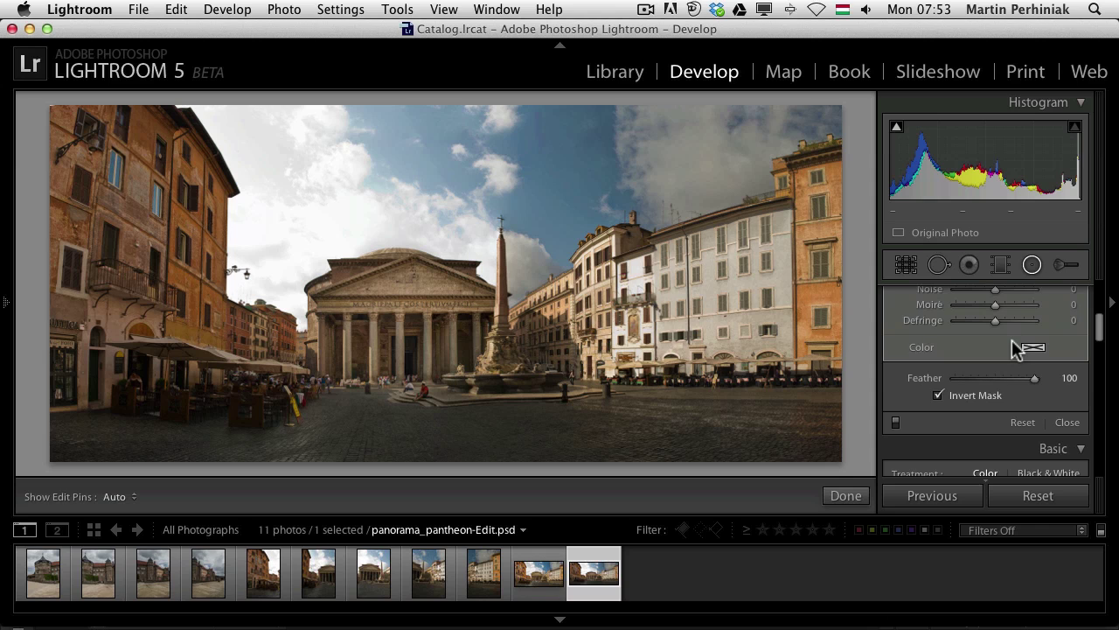
# - Set global Highlights −56, Shadows +54, Whites −27, Clarity +65 and Vibrance +32
pyautogui.click(1031, 265)
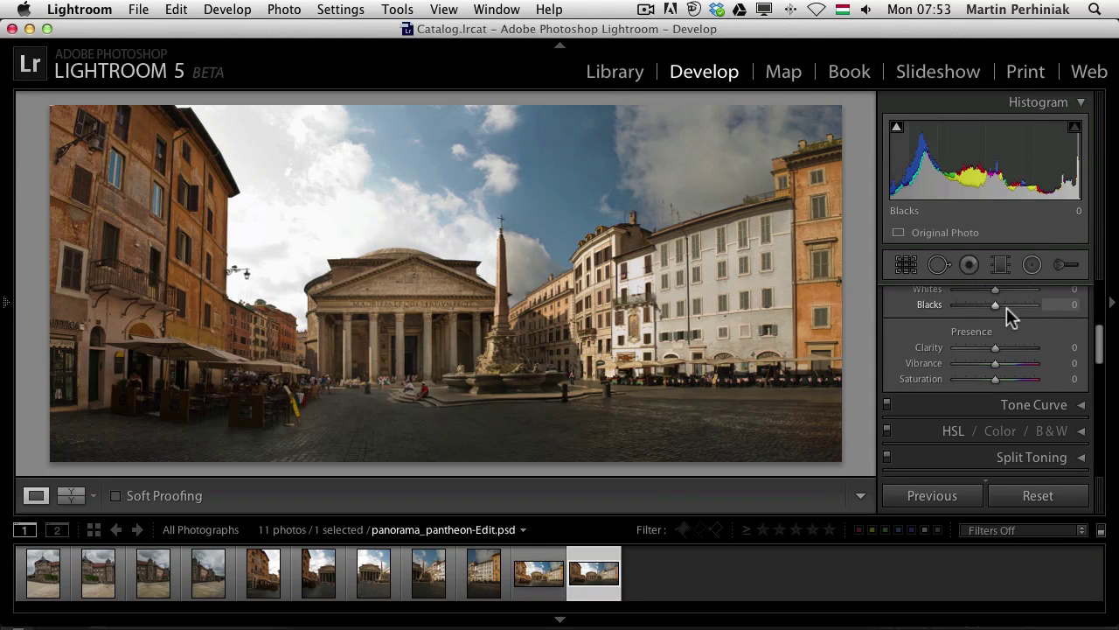
pyautogui.scroll(2, 1012, 310)
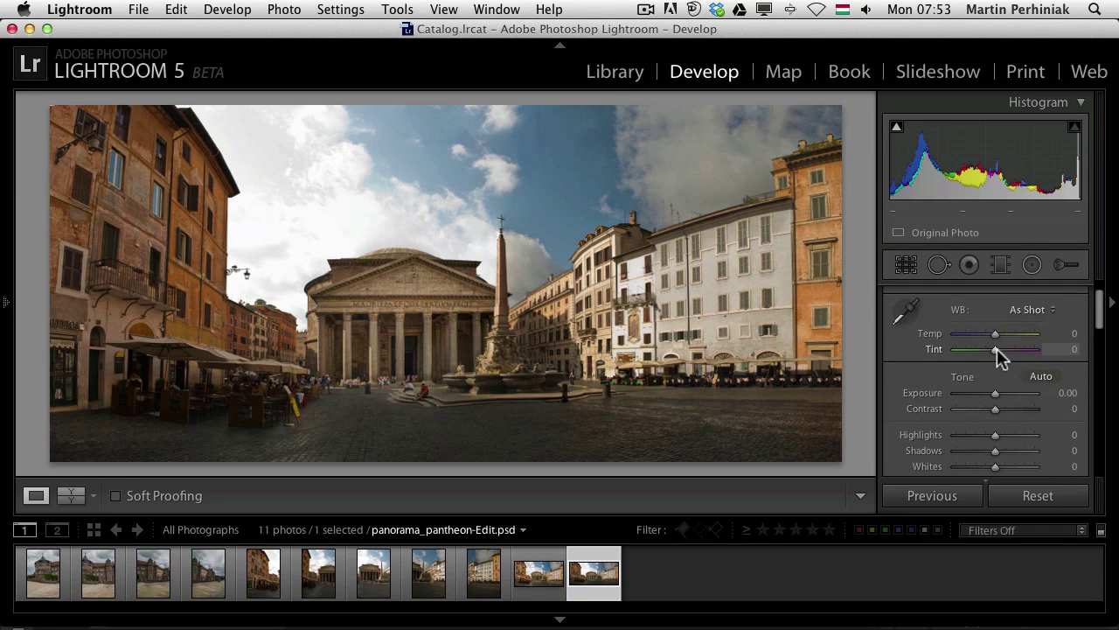
pyautogui.scroll(-2, 1000, 354)
pyautogui.moveTo(995, 387)
pyautogui.mouseDown()
pyautogui.moveTo(1020, 386)
pyautogui.moveTo(966, 372)
pyautogui.moveTo(984, 402)
pyautogui.mouseUp()
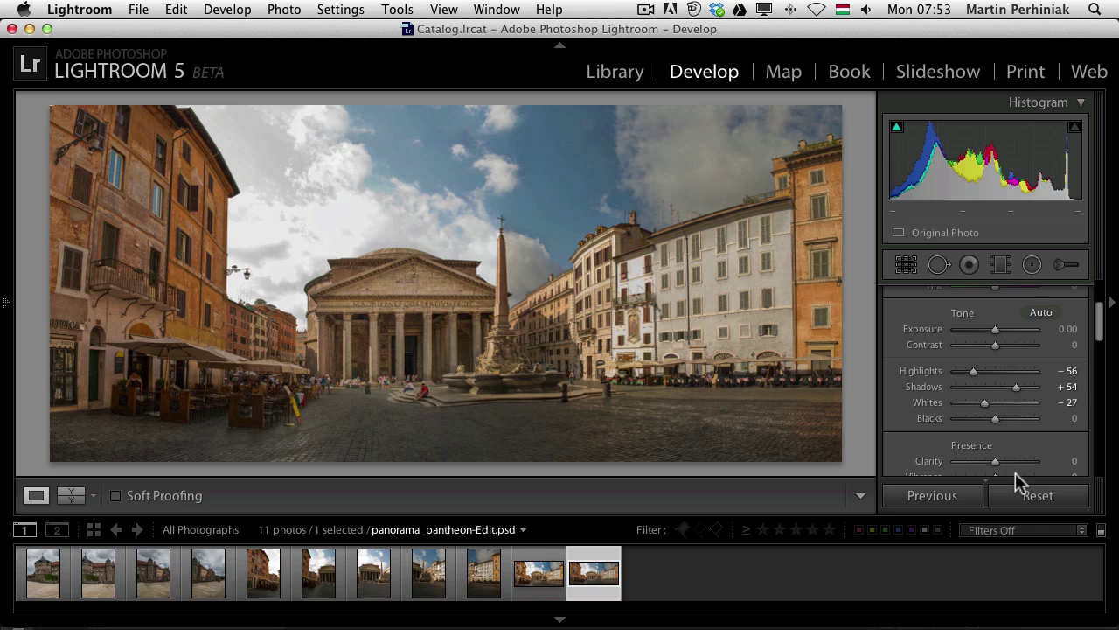
pyautogui.moveTo(1000, 461); pyautogui.dragTo(1025, 461)
pyautogui.scroll(-3, 1019, 440)
pyautogui.moveTo(995, 417); pyautogui.dragTo(1007, 417)
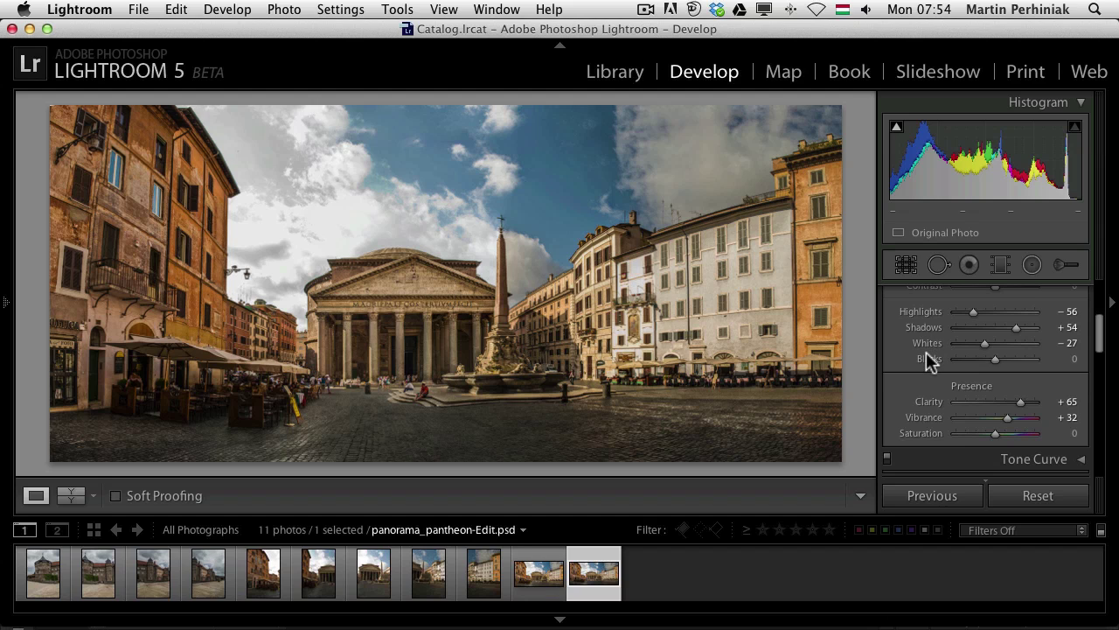
# - Show a Before/After Top/Bottom comparison of the panorama with all panels hidden
pyautogui.press('y')
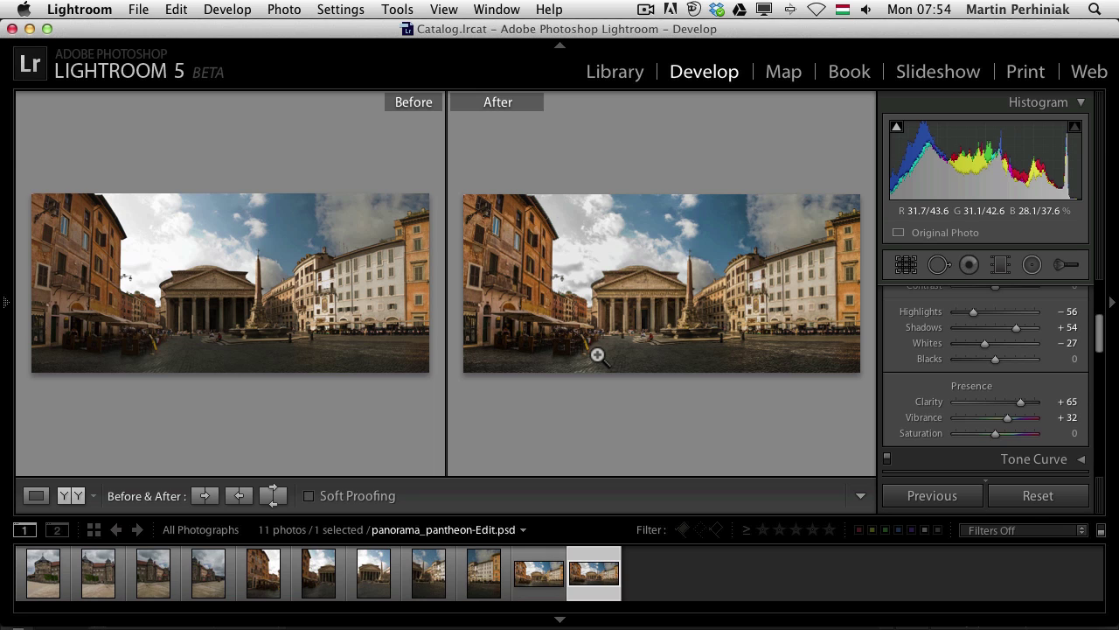
pyautogui.click(92, 496)
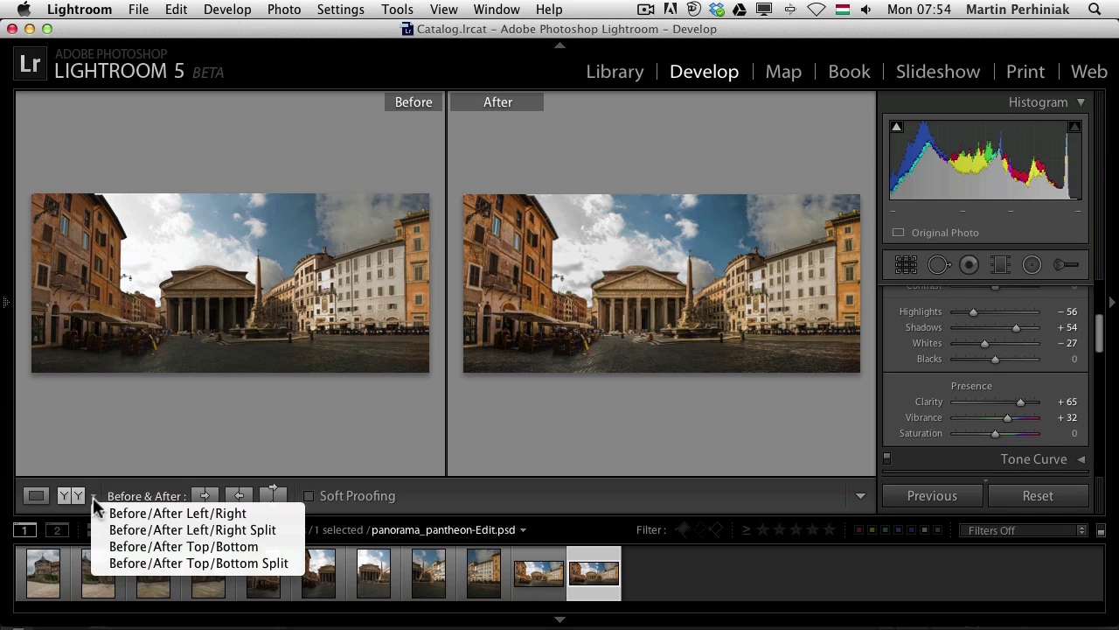
pyautogui.click(192, 549)
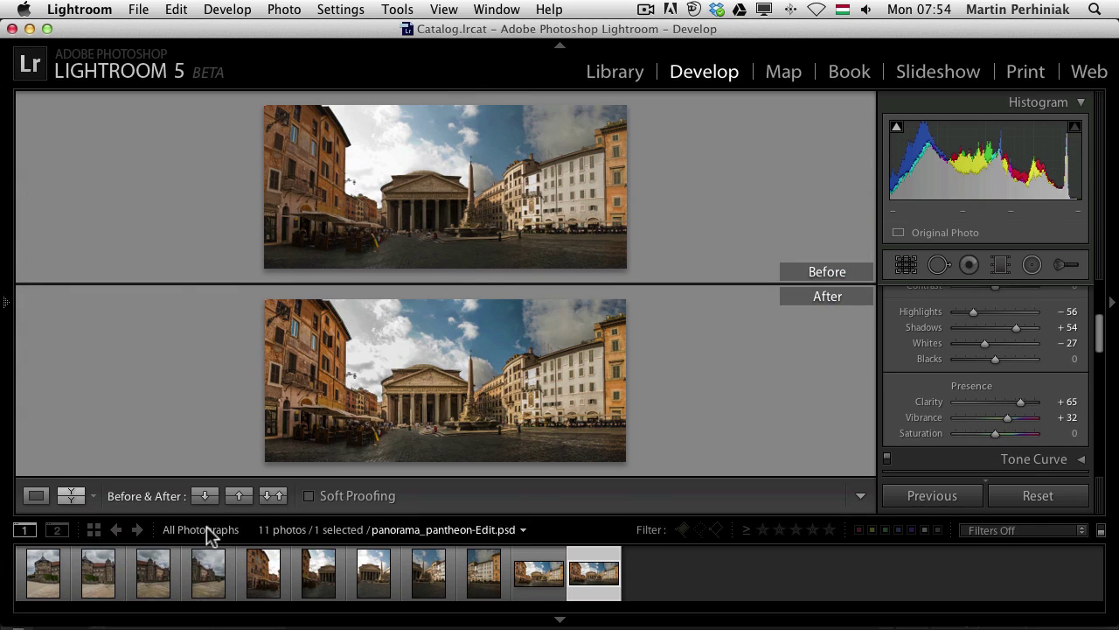
pyautogui.hotkey('shift', 'Tab')
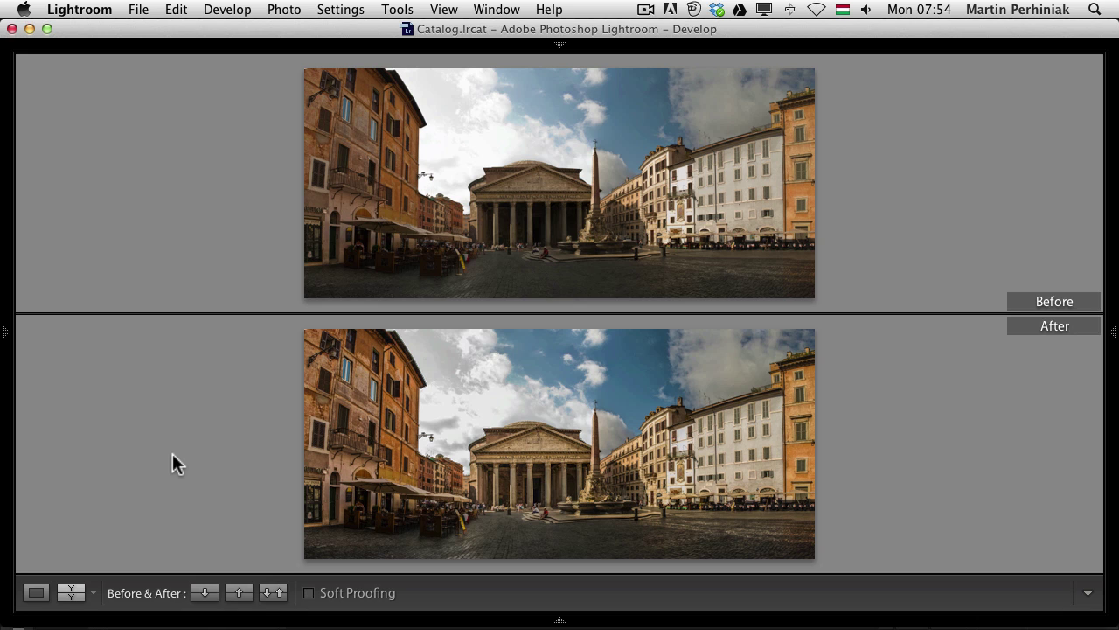
# - Switch Lightroom to Lights Dim so the stacked panoramas stand out
pyautogui.press('l')
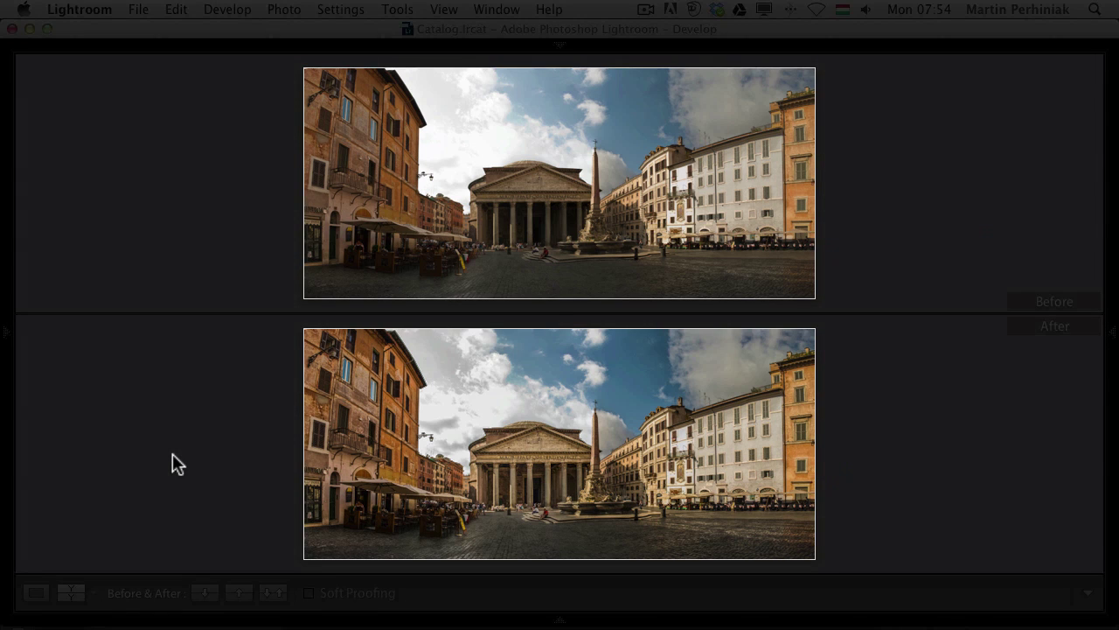